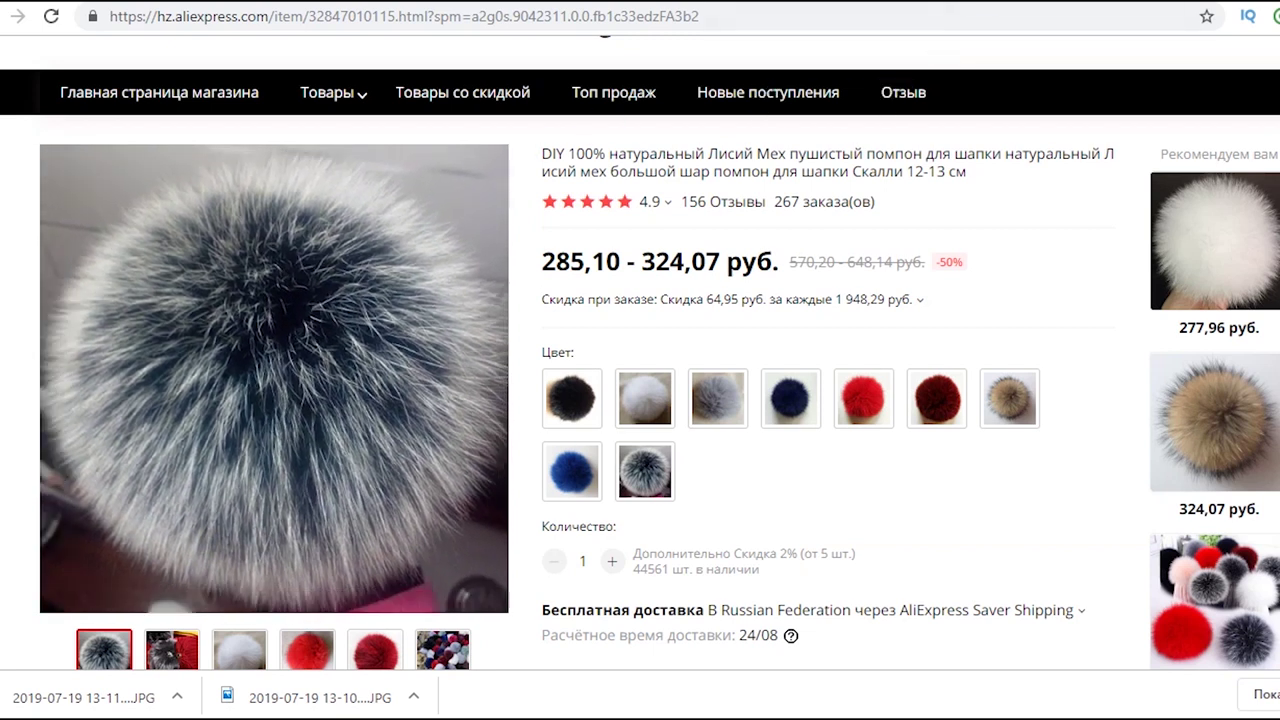
# Step: Examine the A Hat Store raccoon fur pompon listing and look through its product photos
pyautogui.click(830, 2)
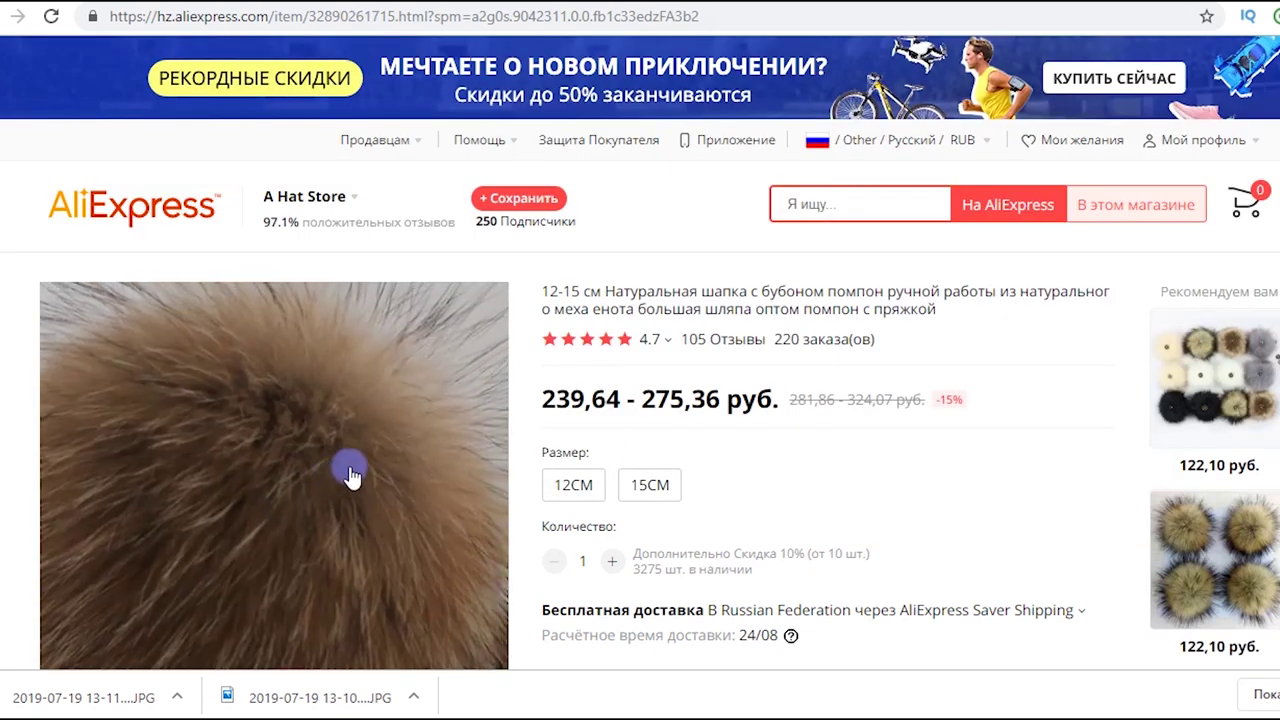
pyautogui.scroll(-3, 682, 124)
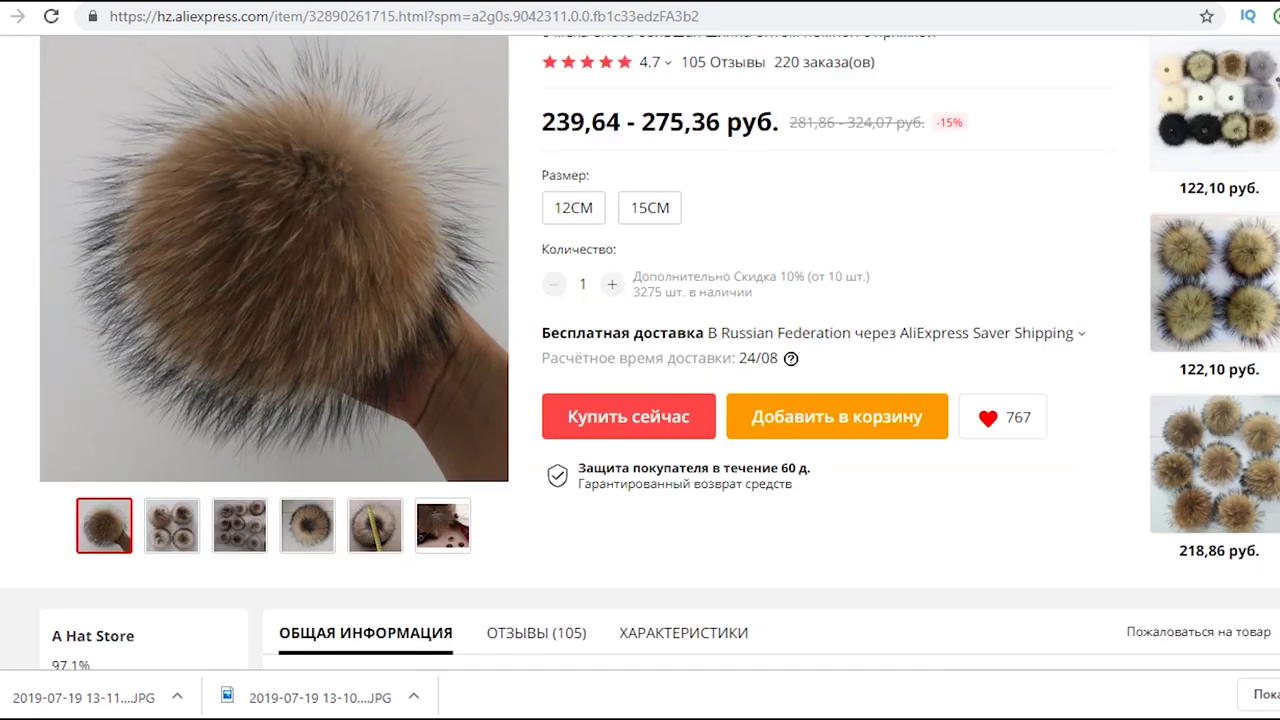
pyautogui.scroll(1, 682, 124)
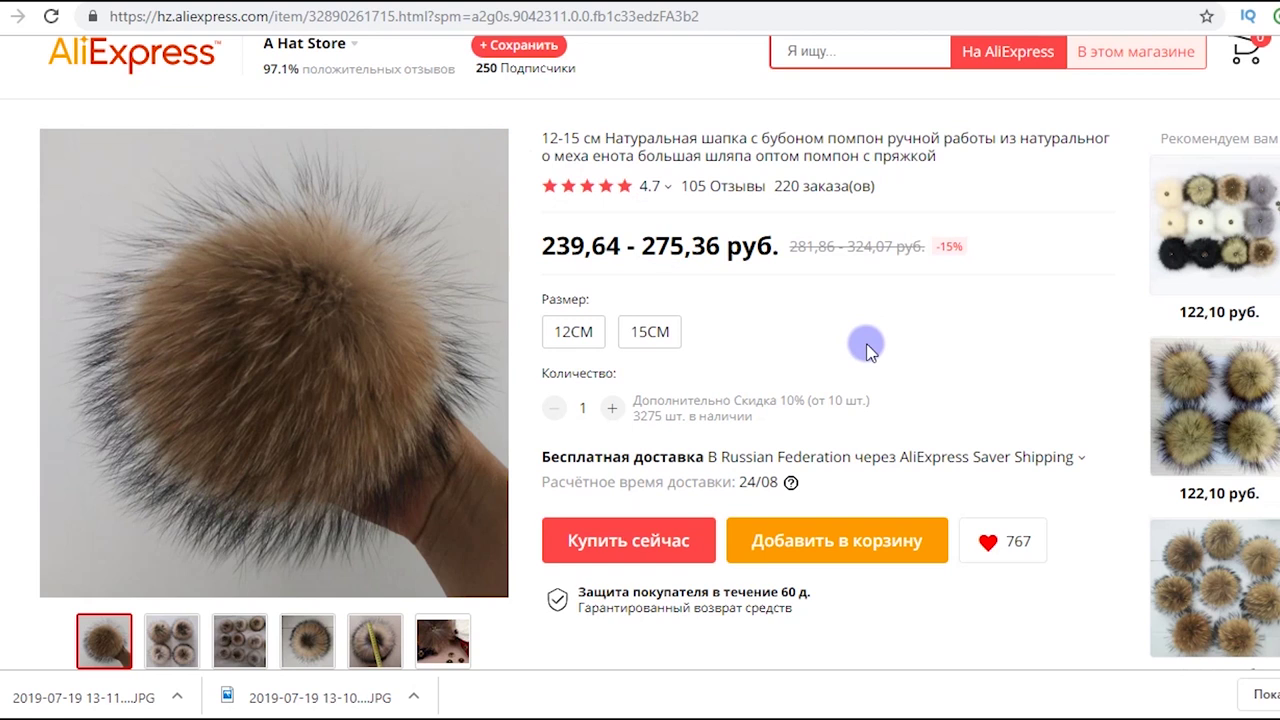
pyautogui.moveTo(170, 650)
pyautogui.moveTo(233, 653)
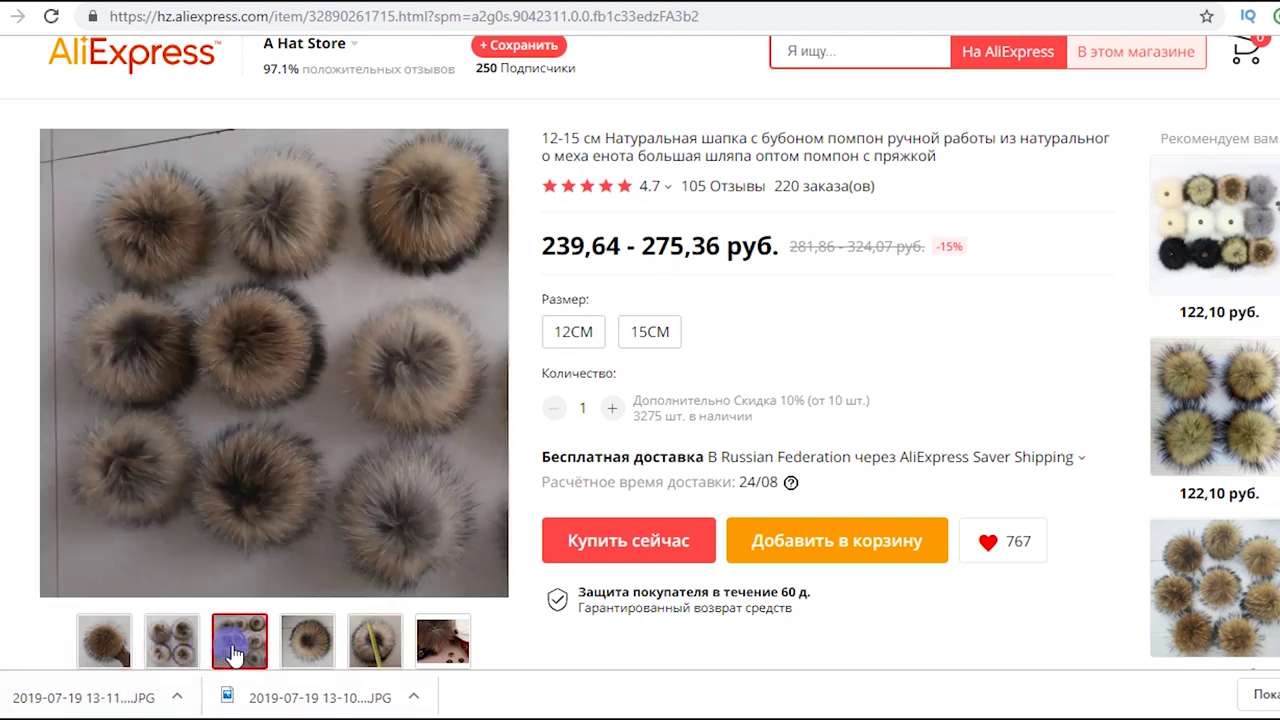
pyautogui.moveTo(306, 647)
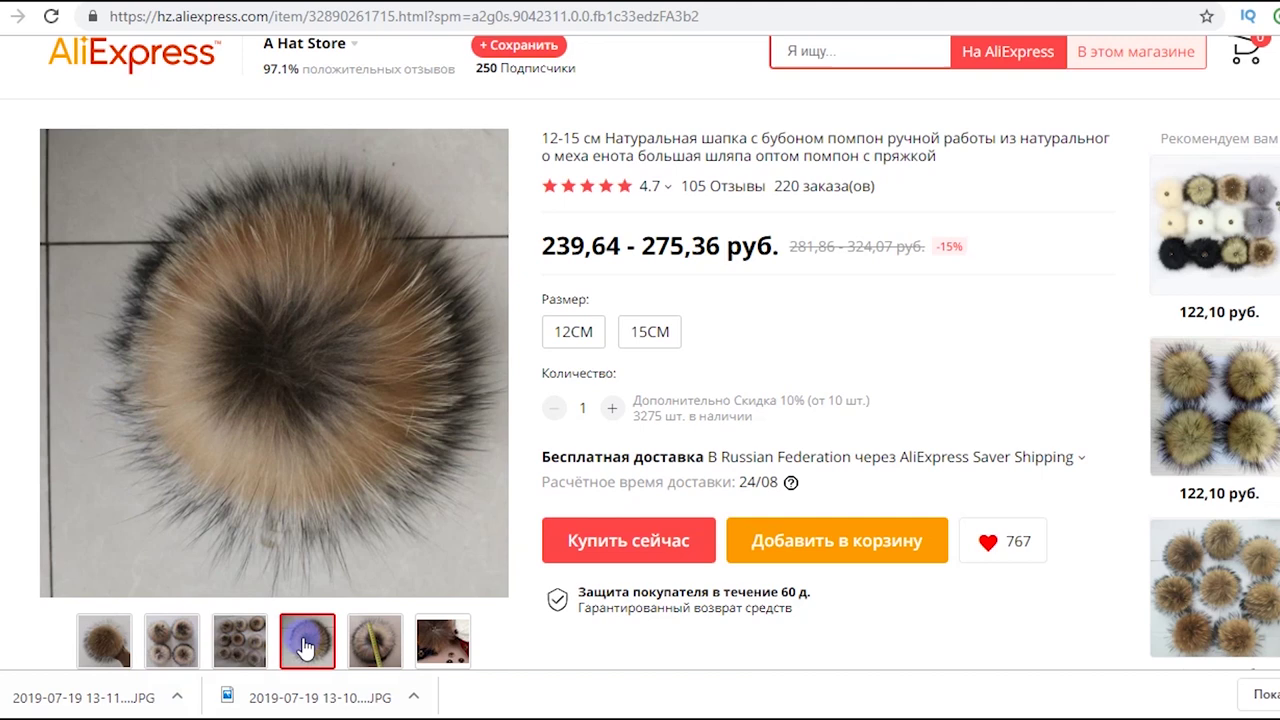
pyautogui.moveTo(373, 655)
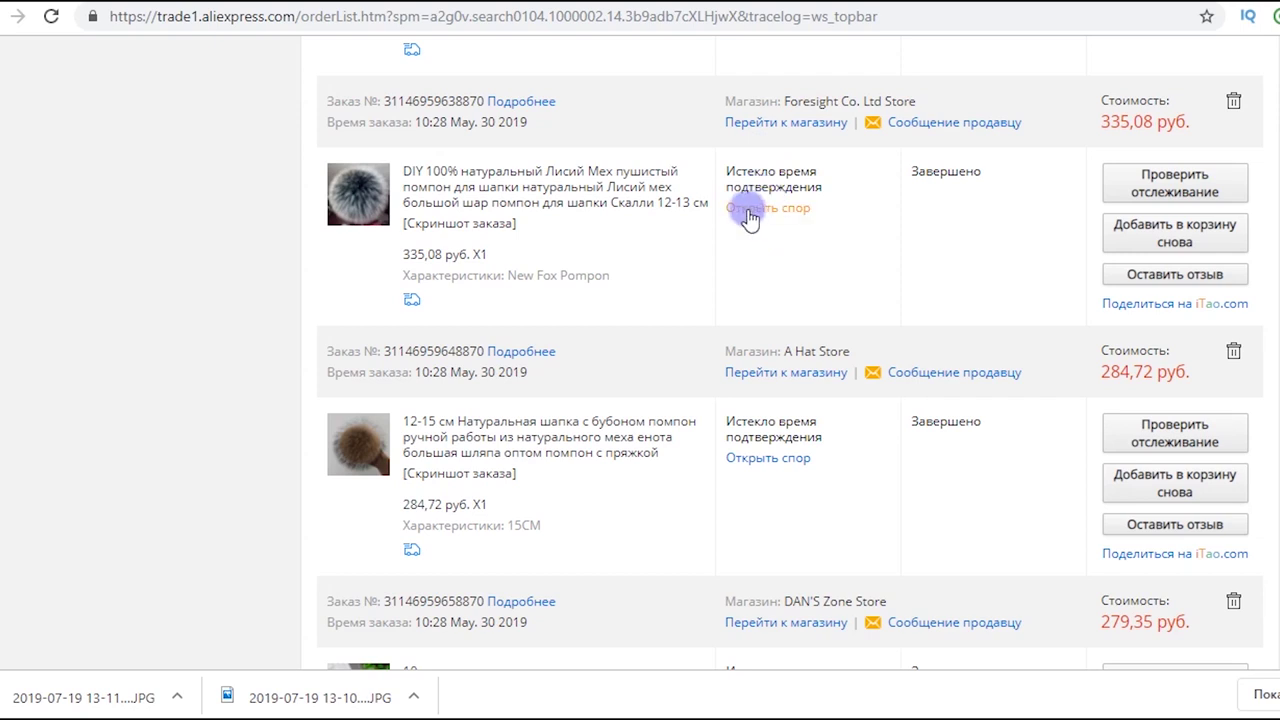
# Step: Open a dispute for the fox fur pompon order from Foresight Co. Ltd Store and choose the refund-only request "Только возврат"
pyautogui.click(730, 212)
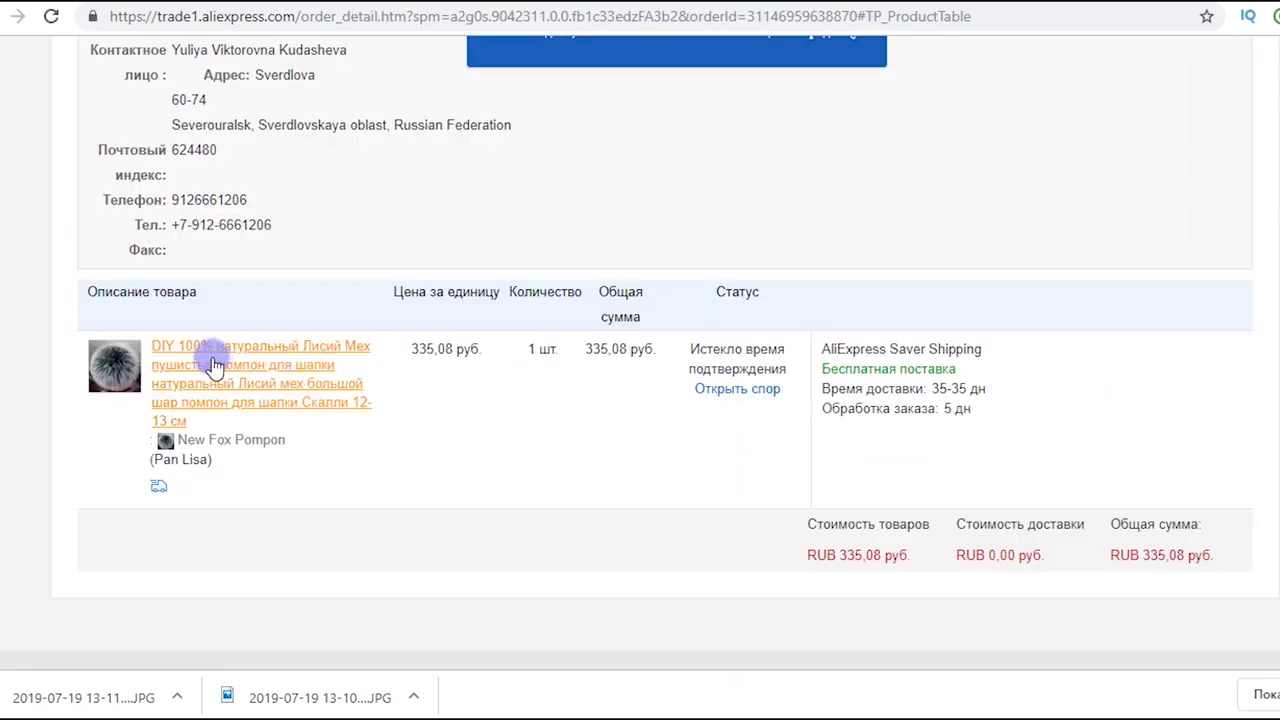
pyautogui.click(712, 391)
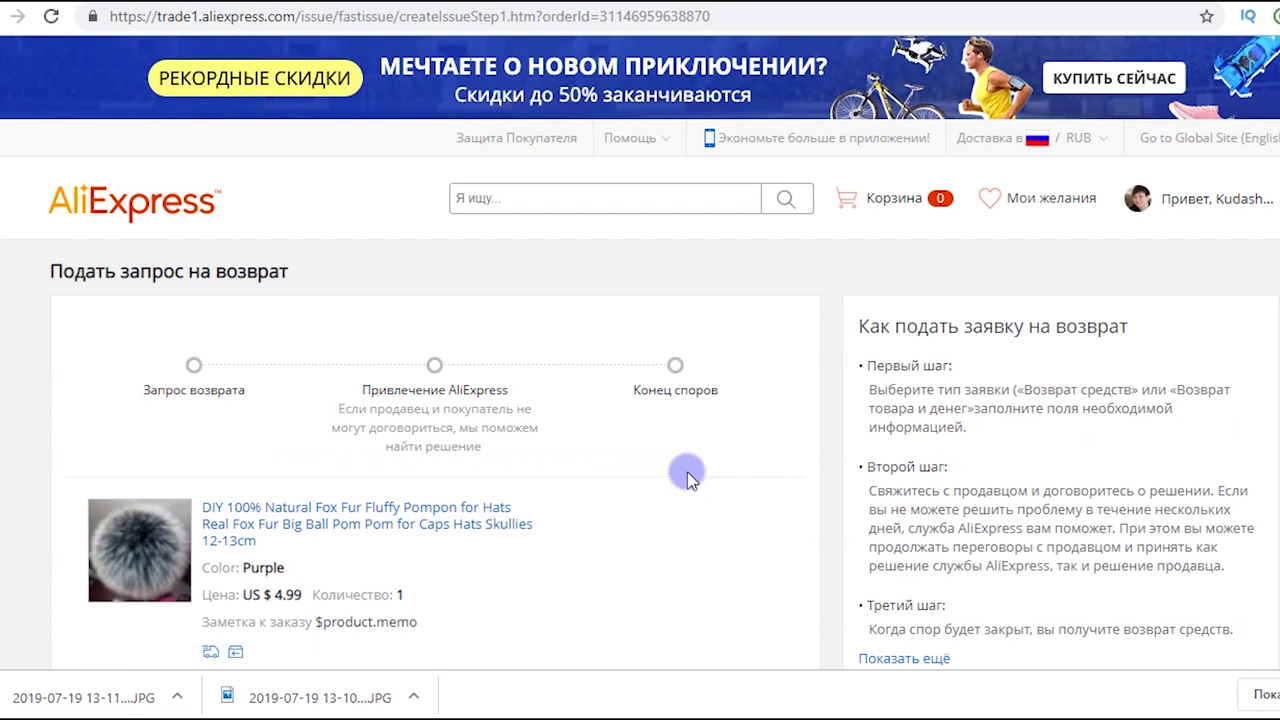
pyautogui.scroll(-3, 1276, 225)
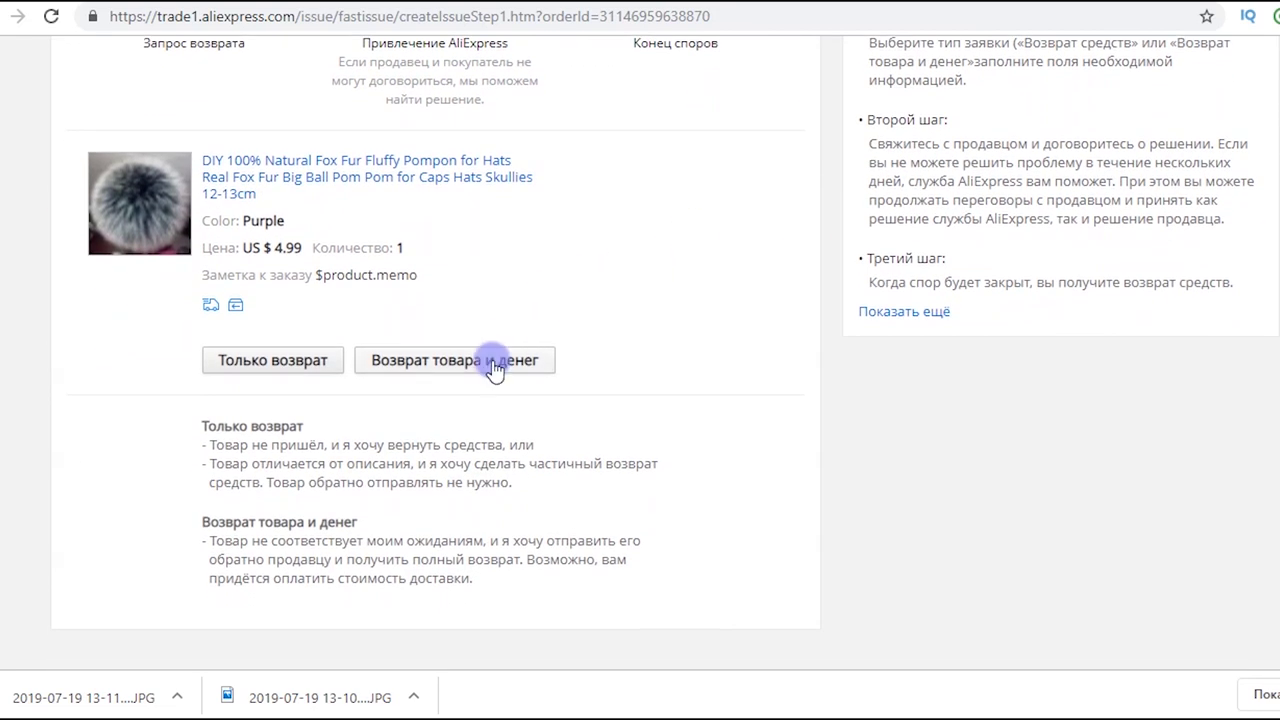
pyautogui.click(245, 366)
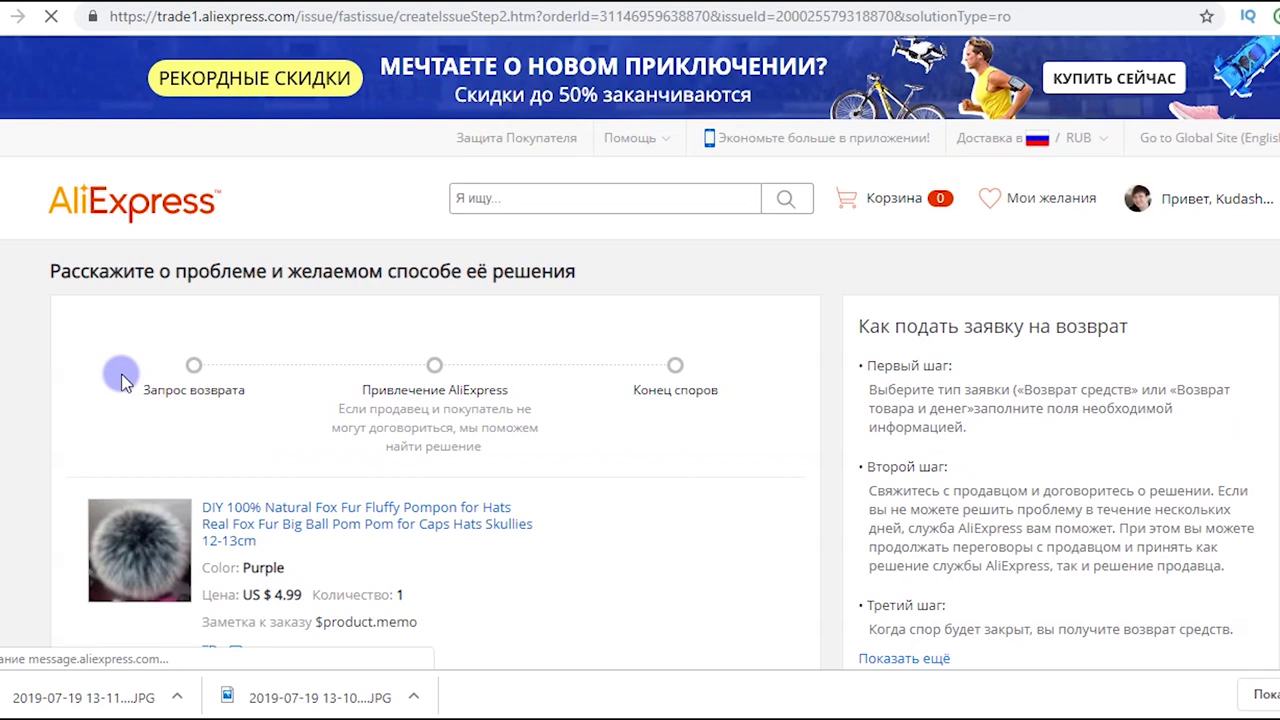
# Step: Mark the item as received, set the problem to "Товар не соответствует описанию" with "Материал не соответствует описанию", and enter a refund of 335.08 RUB
pyautogui.scroll(-5, 640, 400)
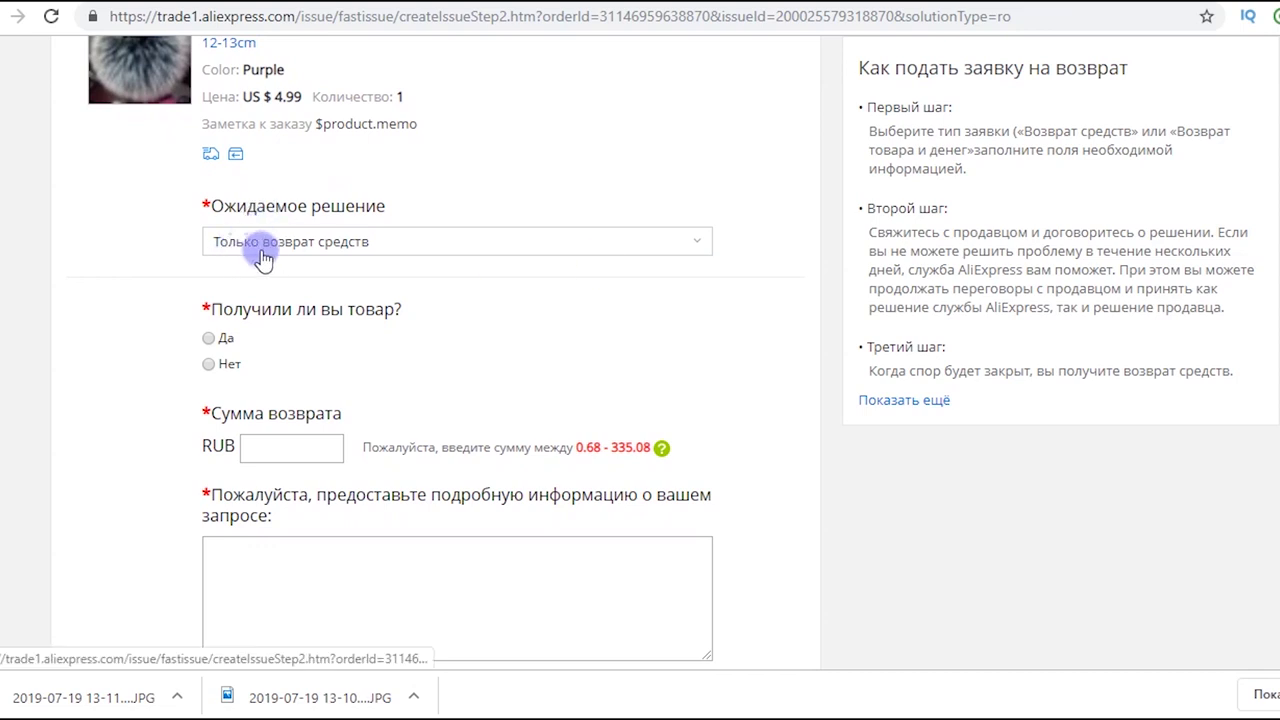
pyautogui.click(208, 338)
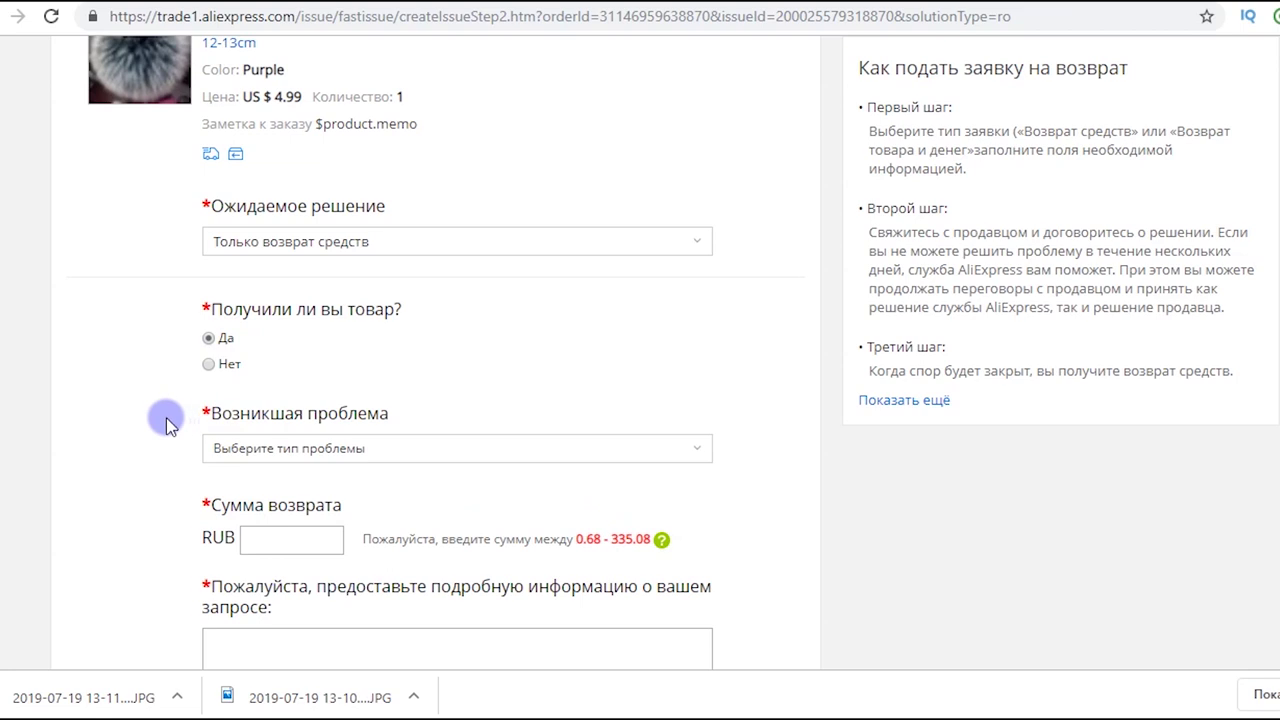
pyautogui.click(444, 455)
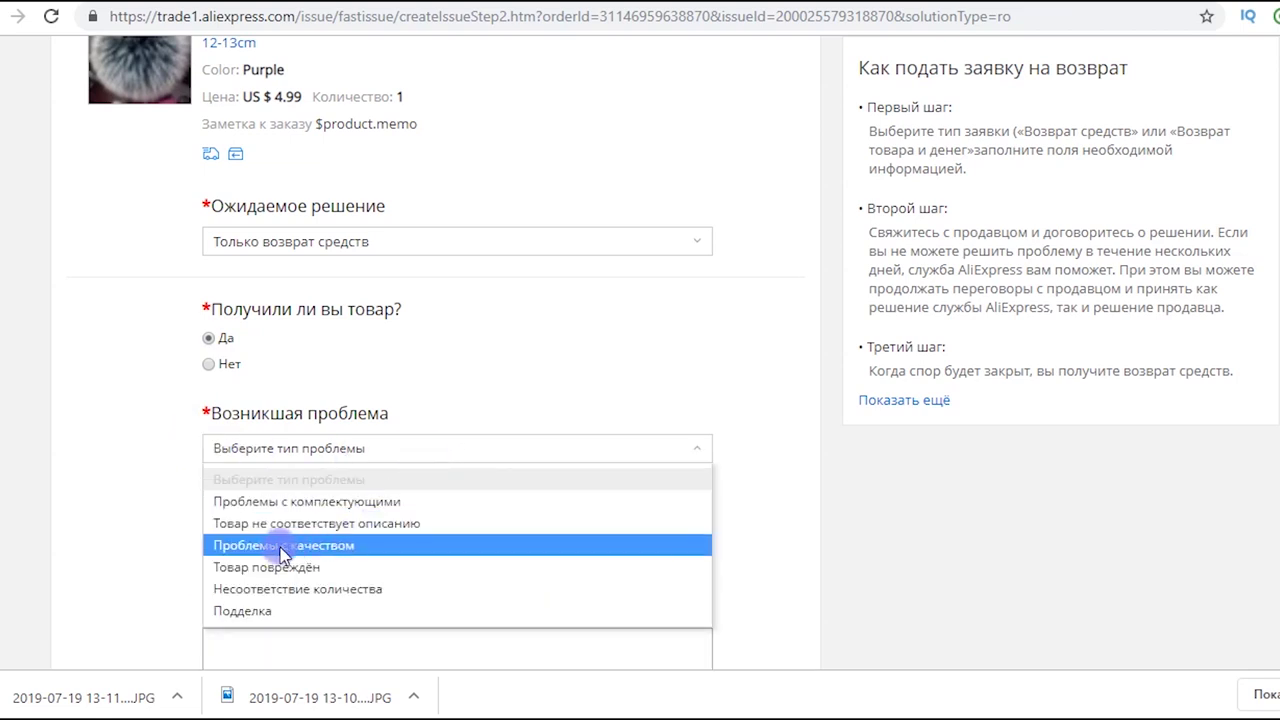
pyautogui.click(222, 523)
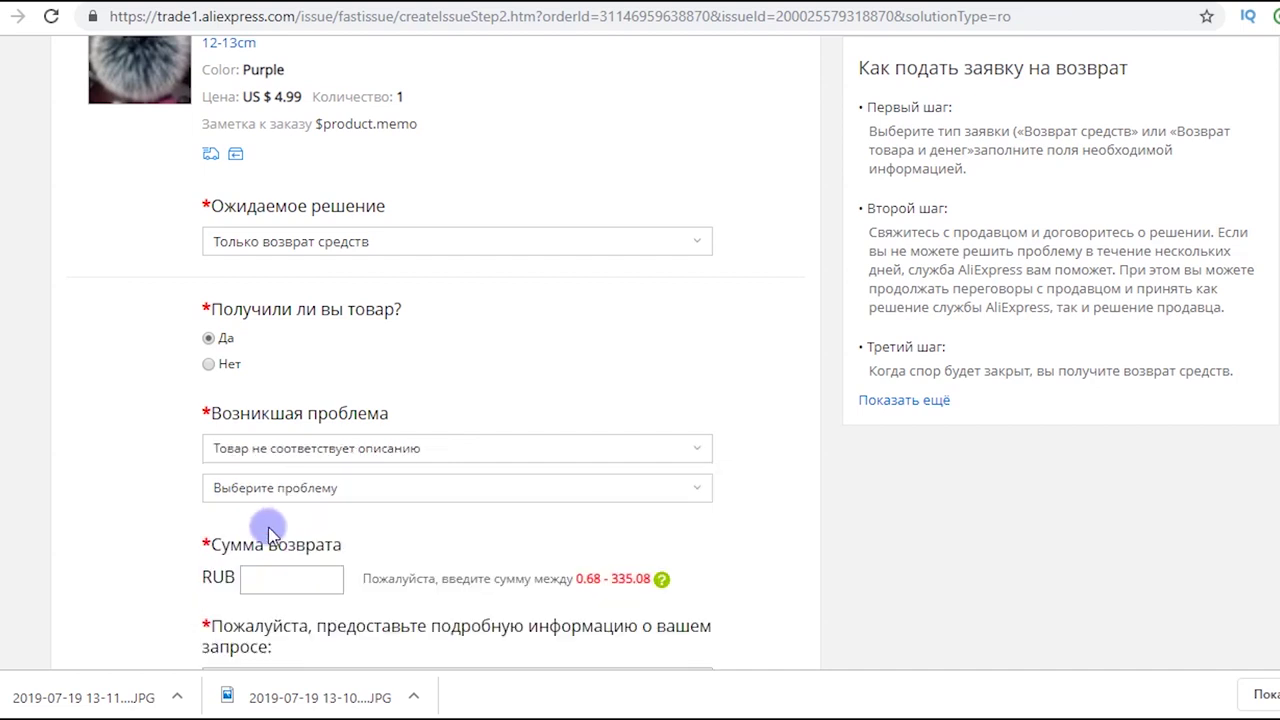
pyautogui.click(300, 490)
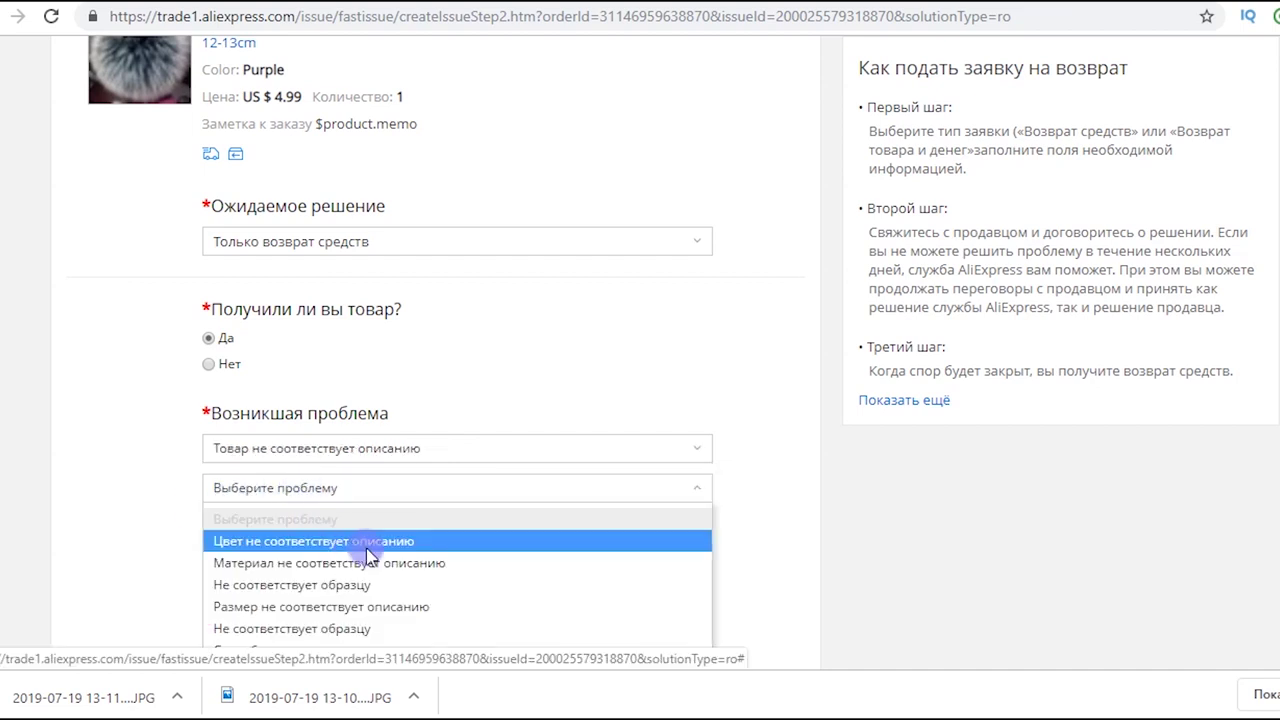
pyautogui.click(415, 563)
pyautogui.scroll(-1, 625, 455)
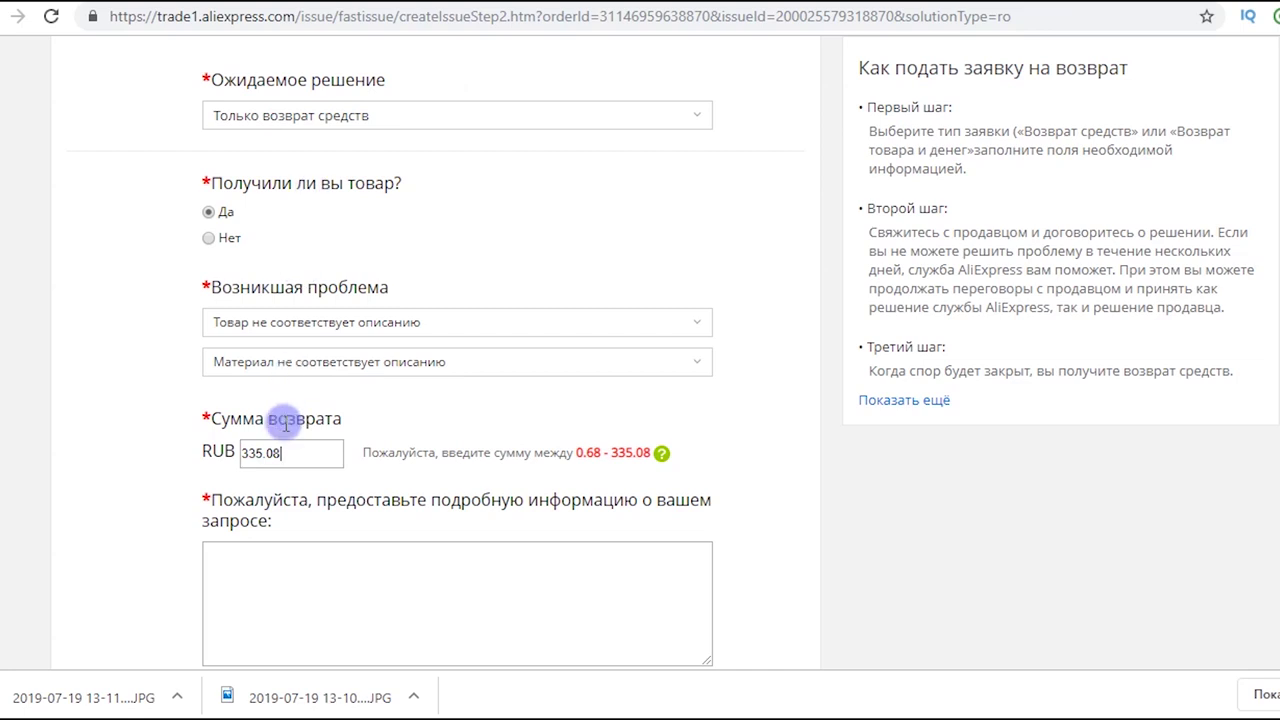
# Step: Describe in Russian that the pompon does not match its description, has thin, sparse fur, loses its shape, and that a refund is demanded
pyautogui.click(299, 584)
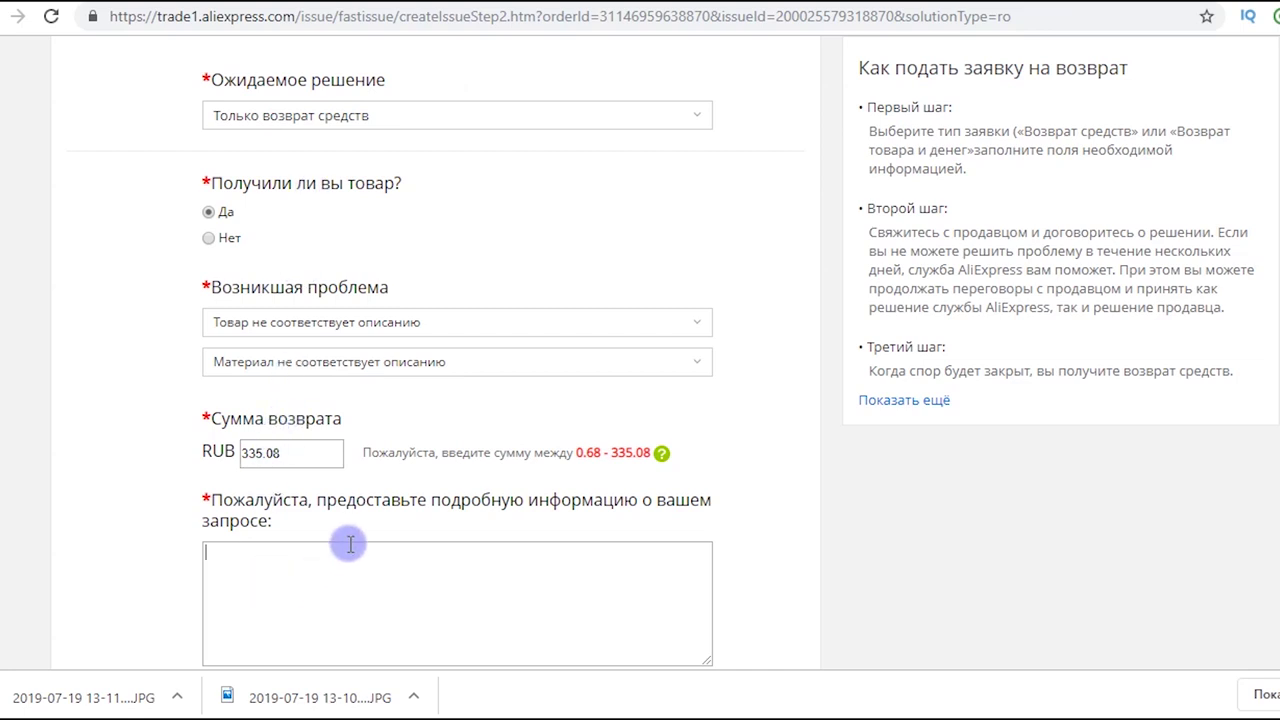
pyautogui.scroll(-3, 740, 440)
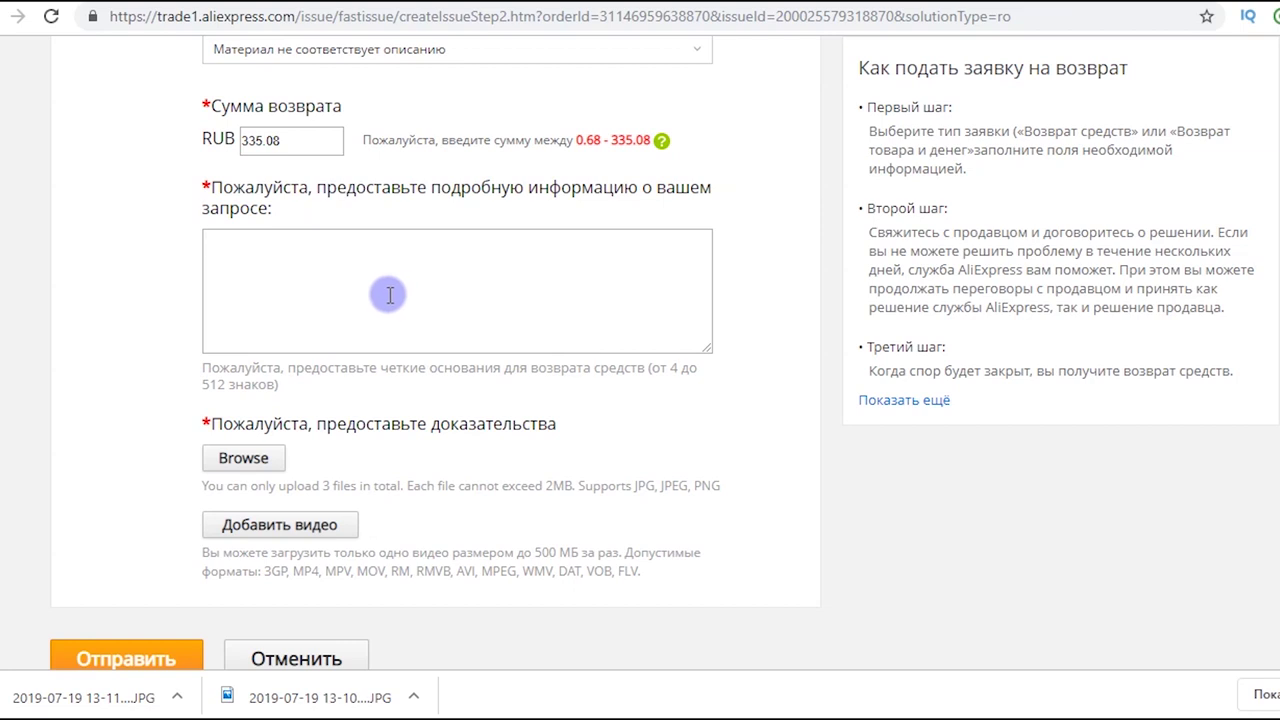
pyautogui.write('Товар не соответствует описанию. На странице')
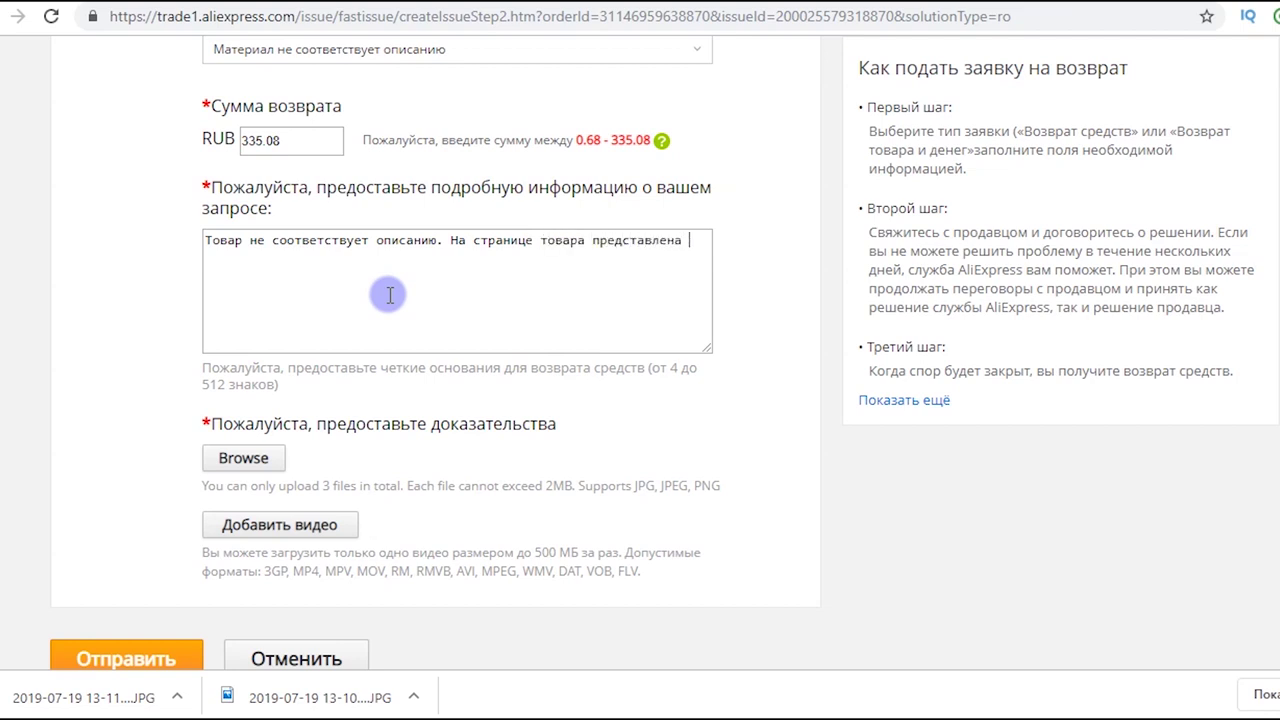
pyautogui.write('то')
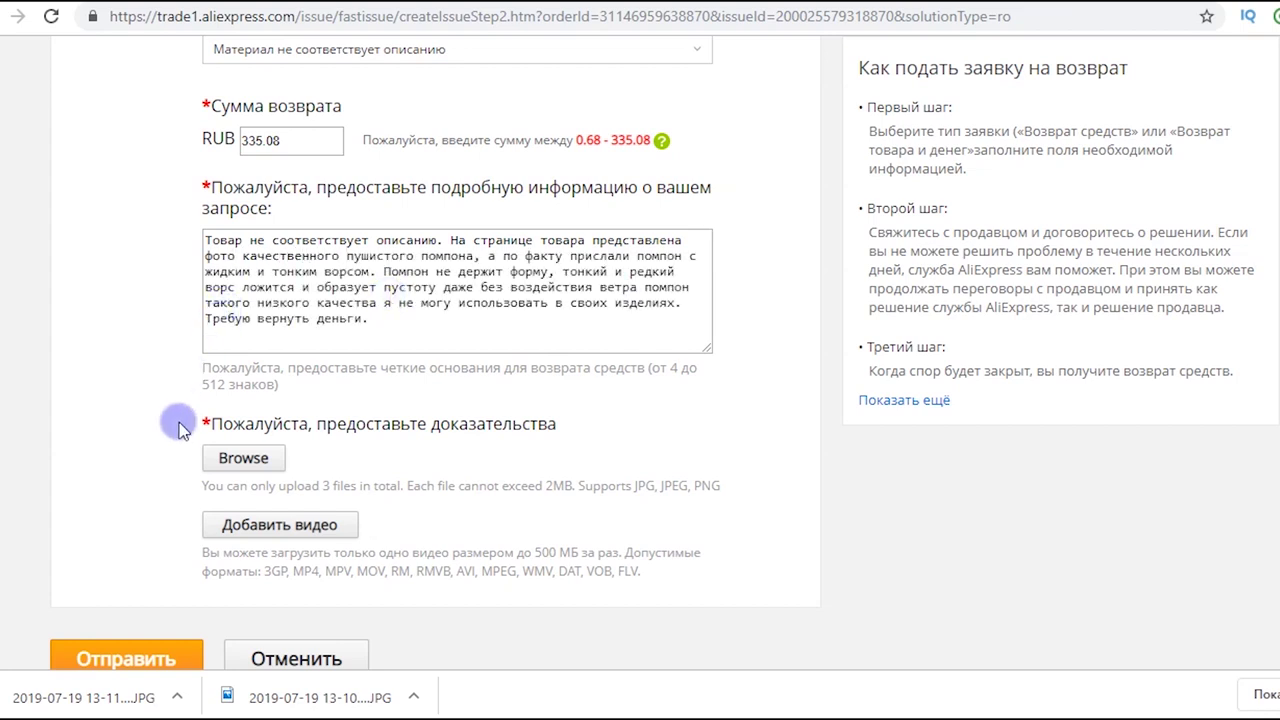
pyautogui.click(262, 462)
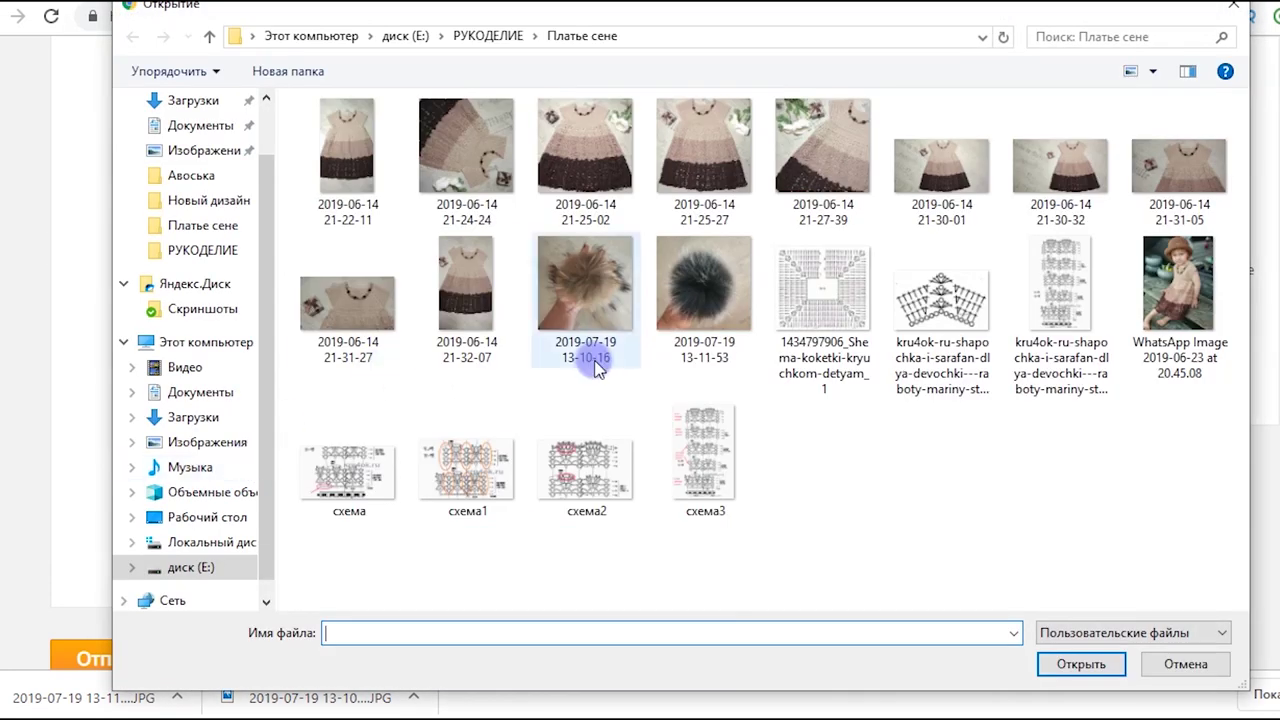
pyautogui.click(686, 288)
pyautogui.click(1080, 664)
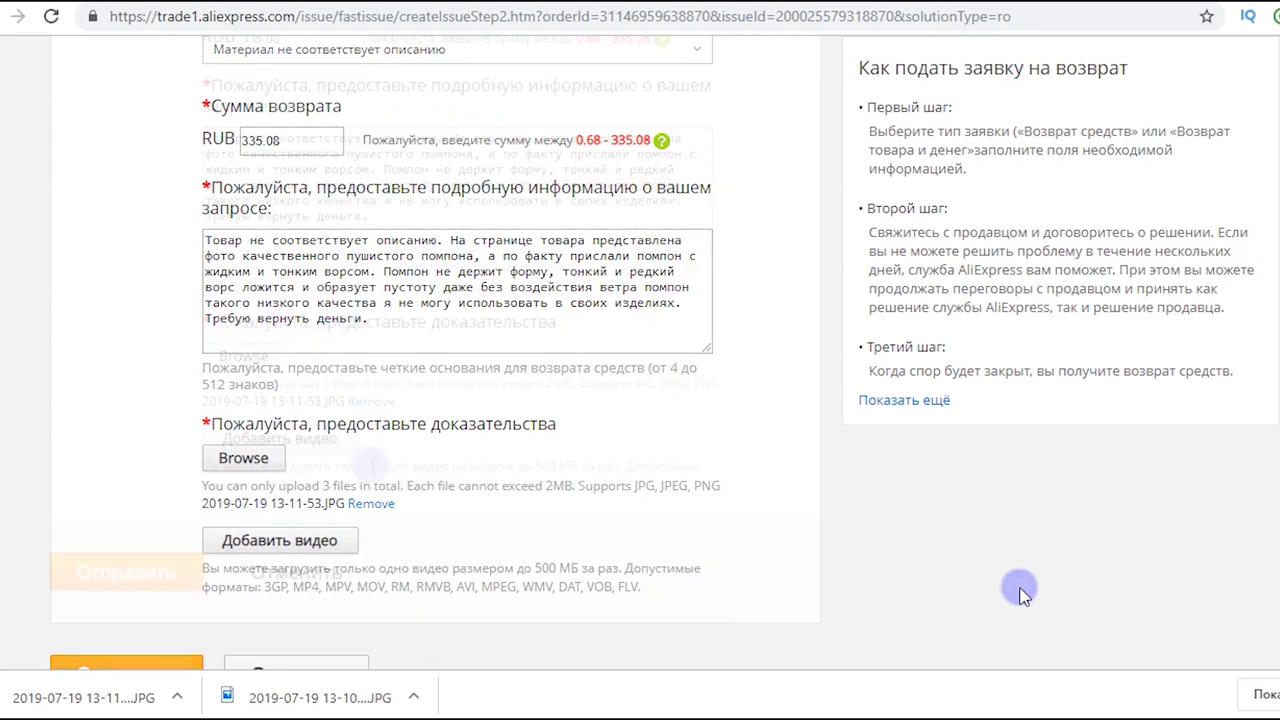
pyautogui.scroll(-1, 1020, 590)
pyautogui.click(139, 583)
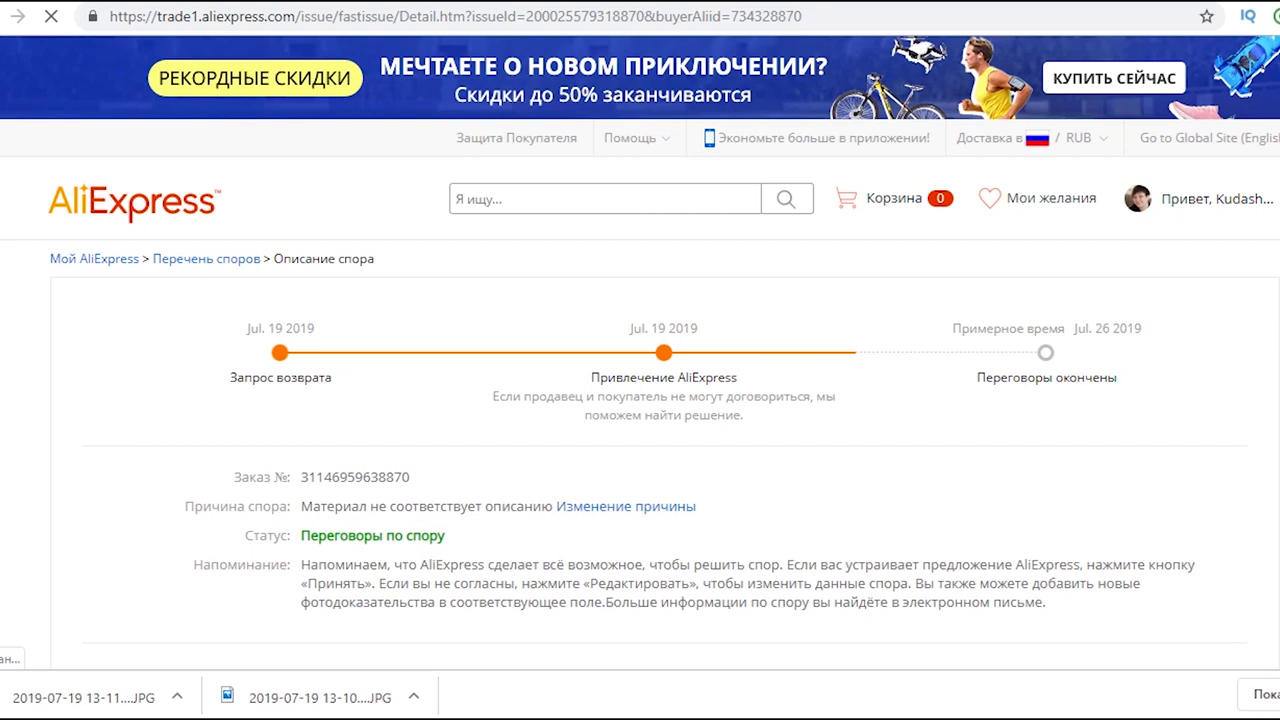
# Step: Review the fox pompon dispute's details, including its status, requested solution, evidence and history
pyautogui.scroll(-2, 640, 344)
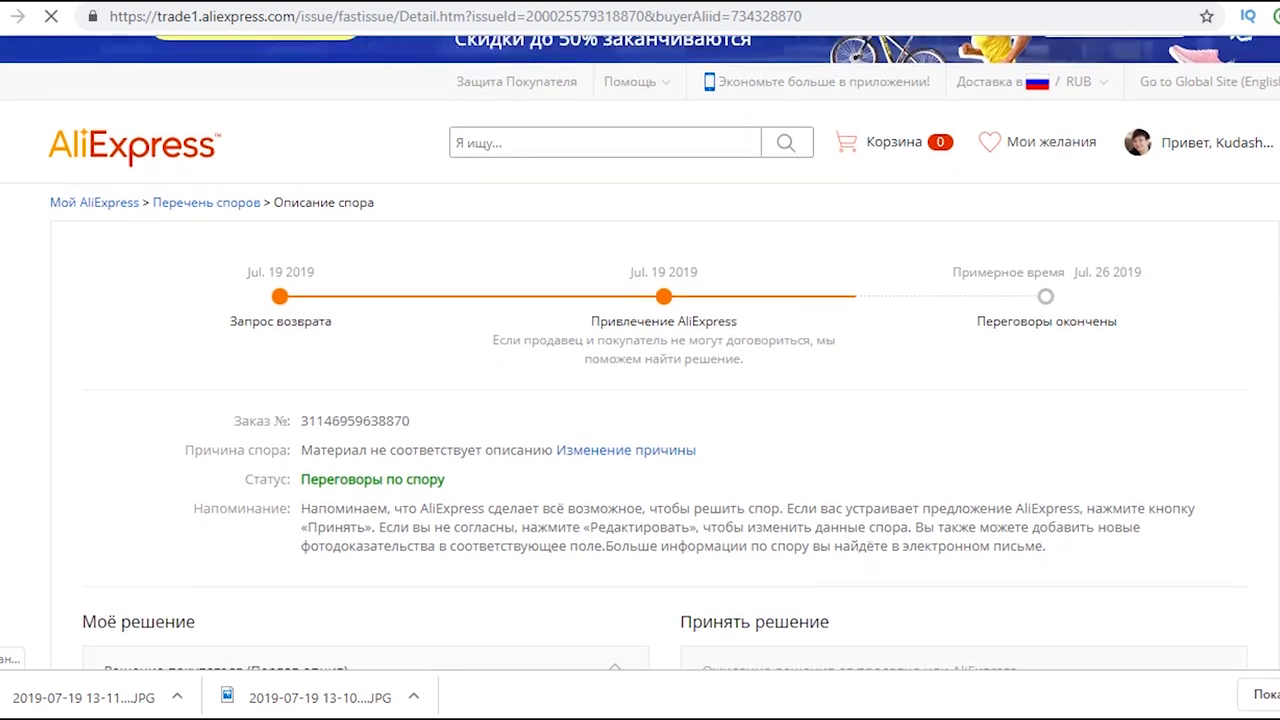
pyautogui.scroll(-1, 640, 344)
pyautogui.scroll(-1, 640, 353)
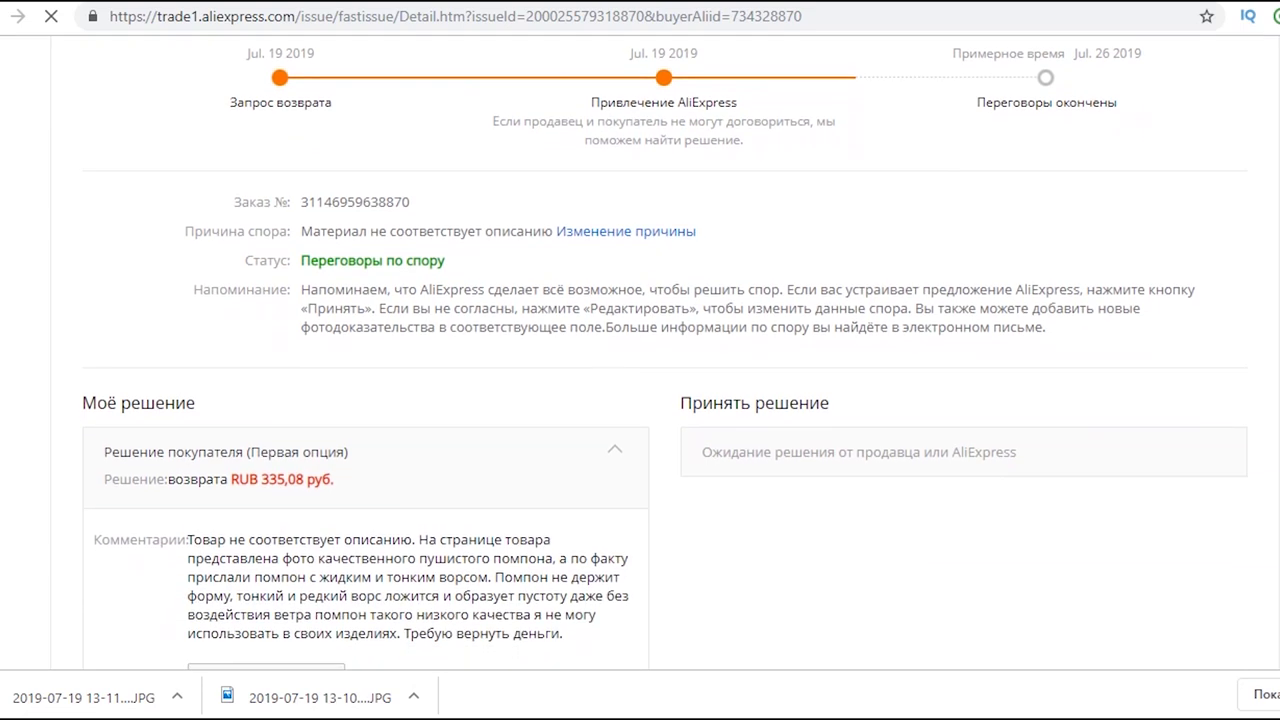
pyautogui.scroll(-2, 640, 353)
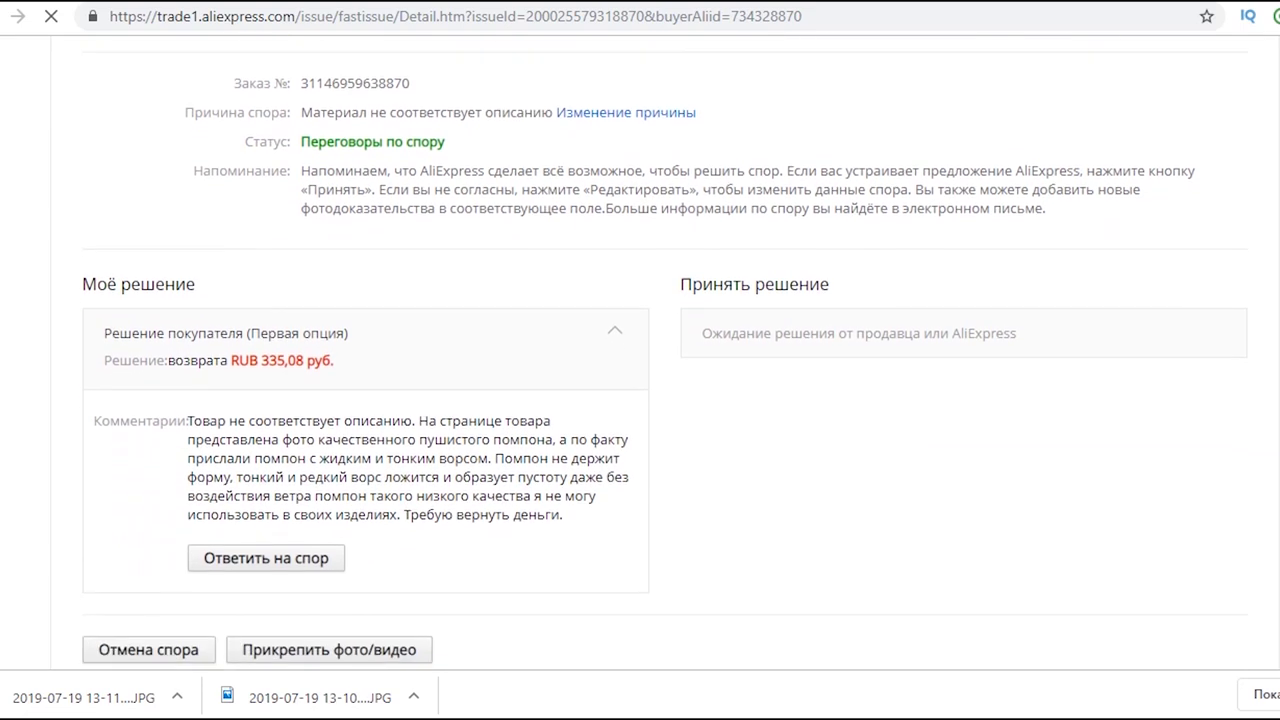
pyautogui.scroll(-1, 640, 353)
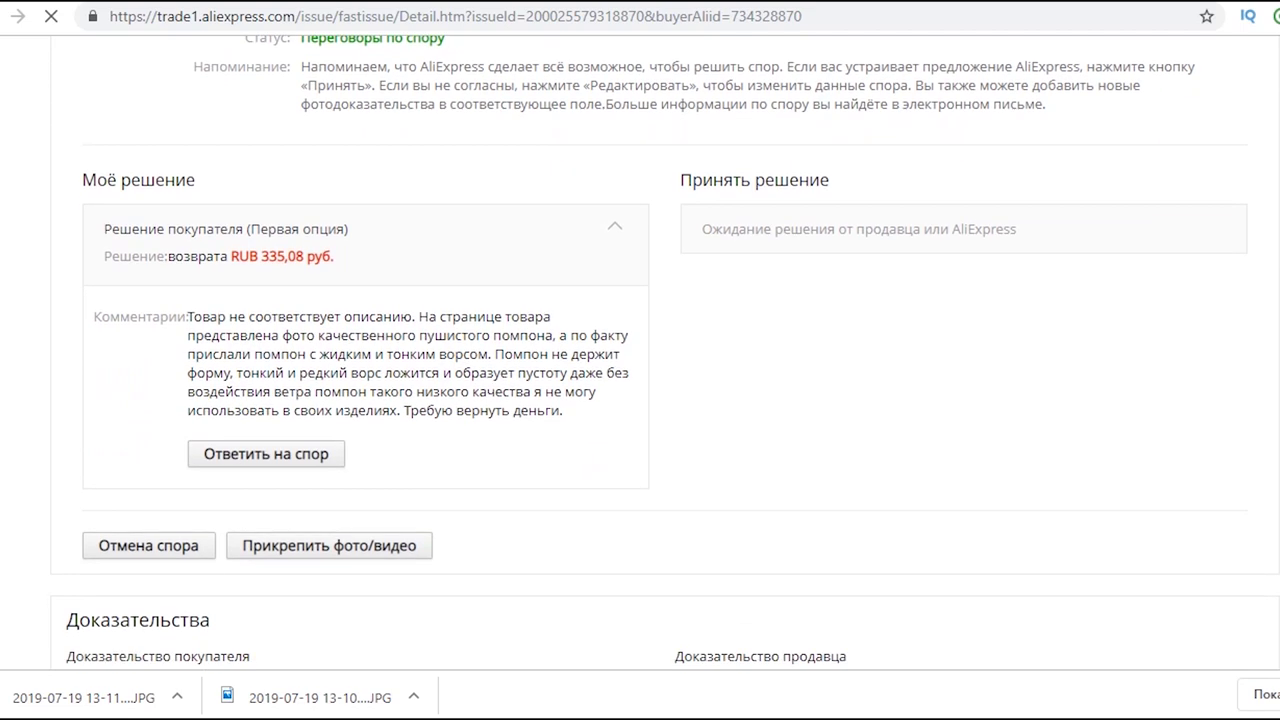
pyautogui.scroll(-1, 640, 353)
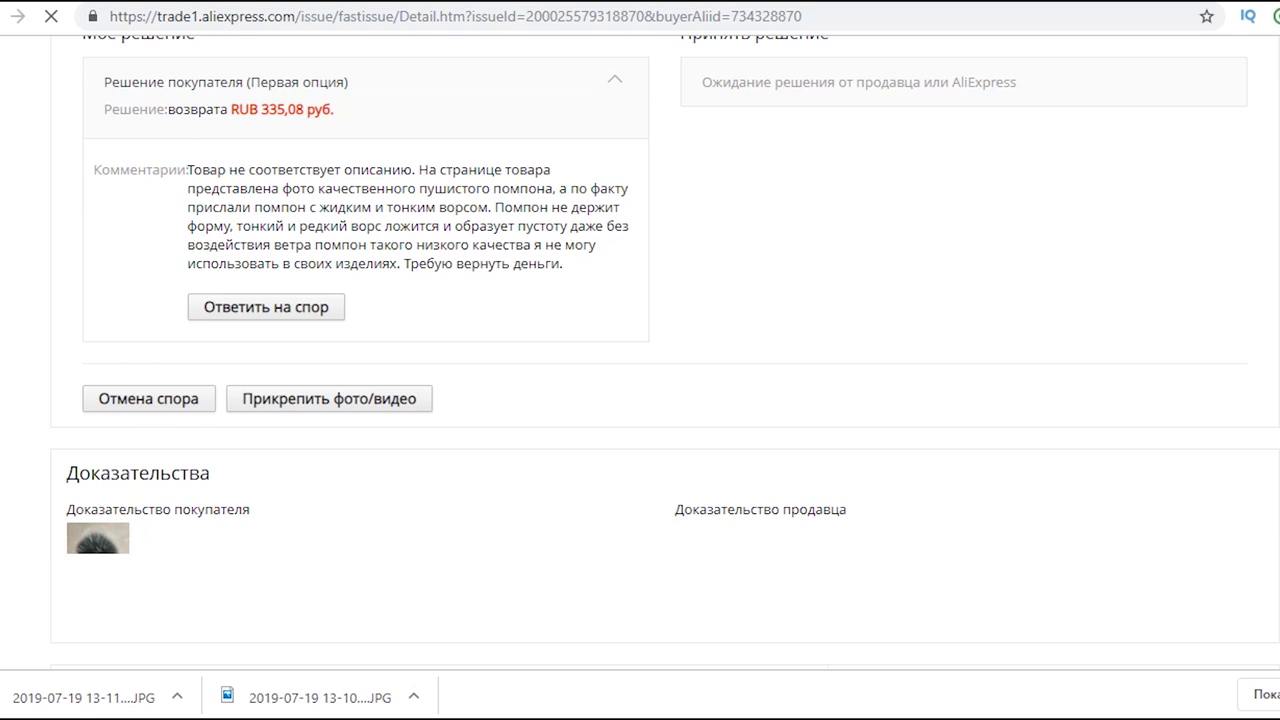
pyautogui.scroll(-1, 640, 353)
pyautogui.scroll(-1, 640, 353)
pyautogui.scroll(-1, 640, 353)
pyautogui.scroll(-1, 640, 353)
pyautogui.scroll(-1, 640, 353)
pyautogui.scroll(-1, 640, 353)
pyautogui.scroll(-1, 640, 353)
pyautogui.scroll(-1, 640, 353)
pyautogui.scroll(-1, 640, 353)
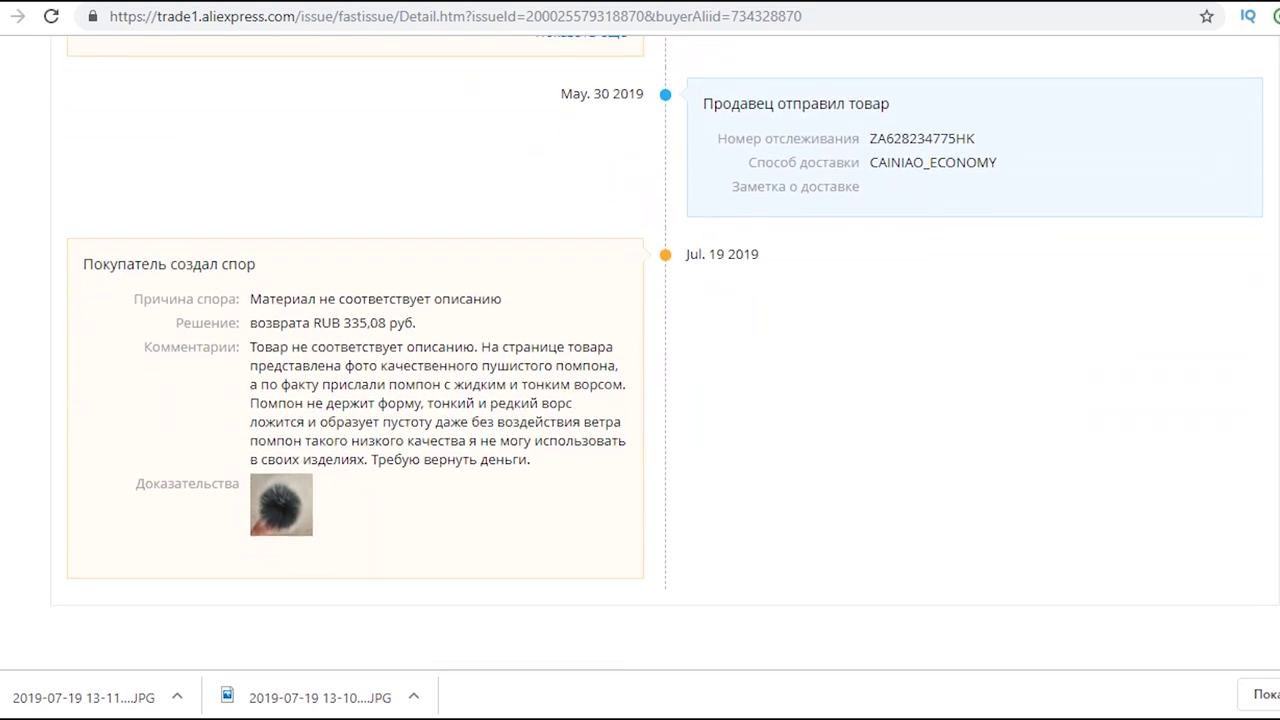
pyautogui.scroll(-1, 640, 353)
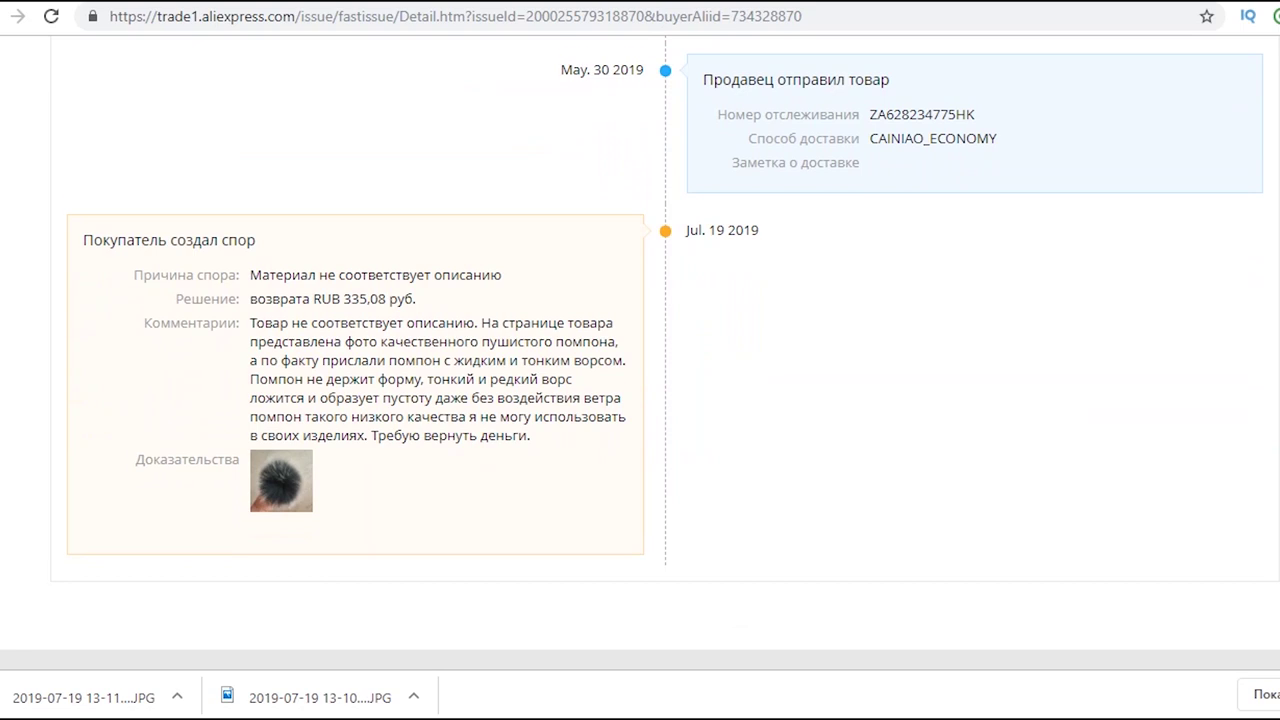
pyautogui.scroll(-1, 640, 353)
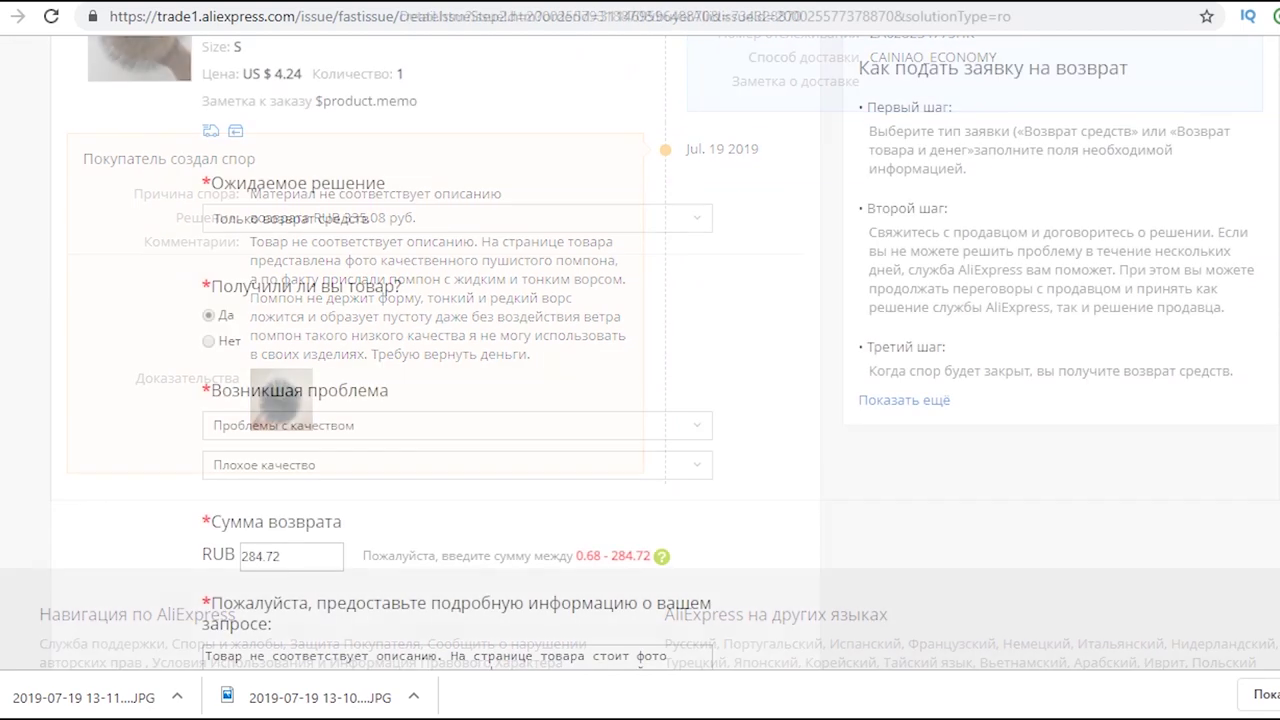
# Step: Check and submit the 284.72 RUB poor-quality refund request for the raccoon pompon, and review the opened dispute's solution and evidence
pyautogui.scroll(-2, 835, 280)
pyautogui.scroll(-2, 835, 280)
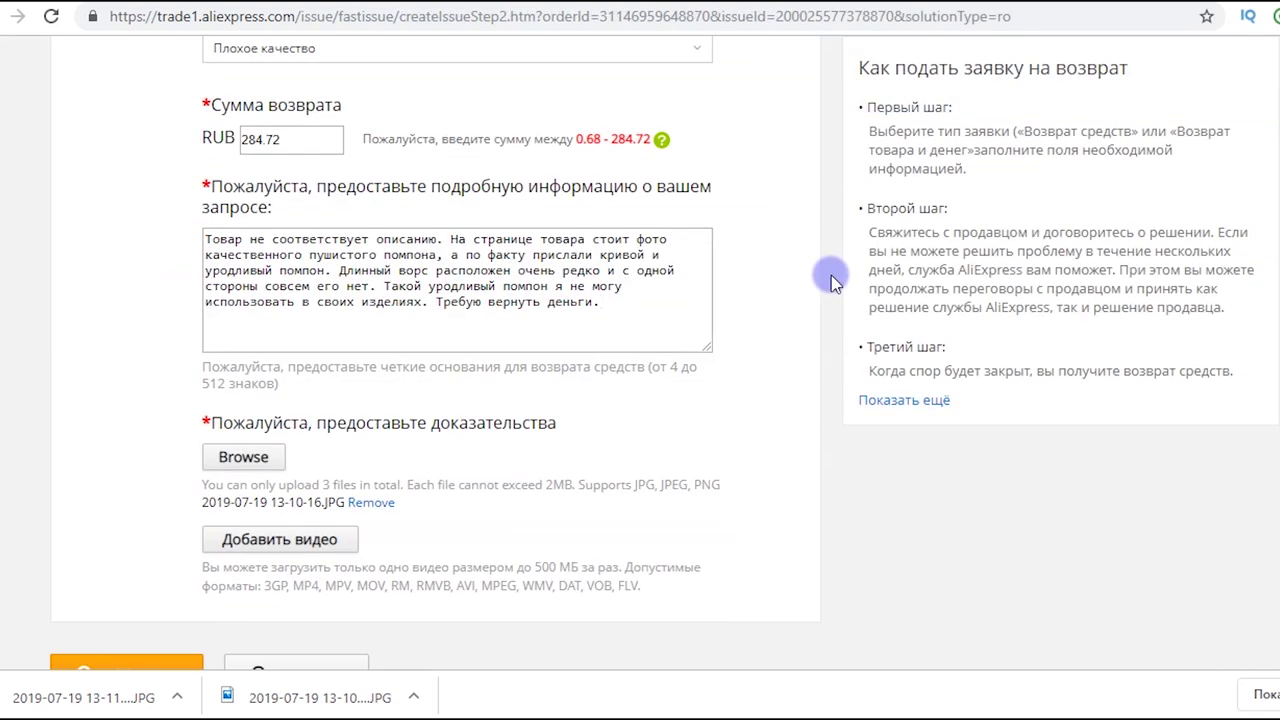
pyautogui.scroll(-2, 832, 277)
pyautogui.click(167, 465)
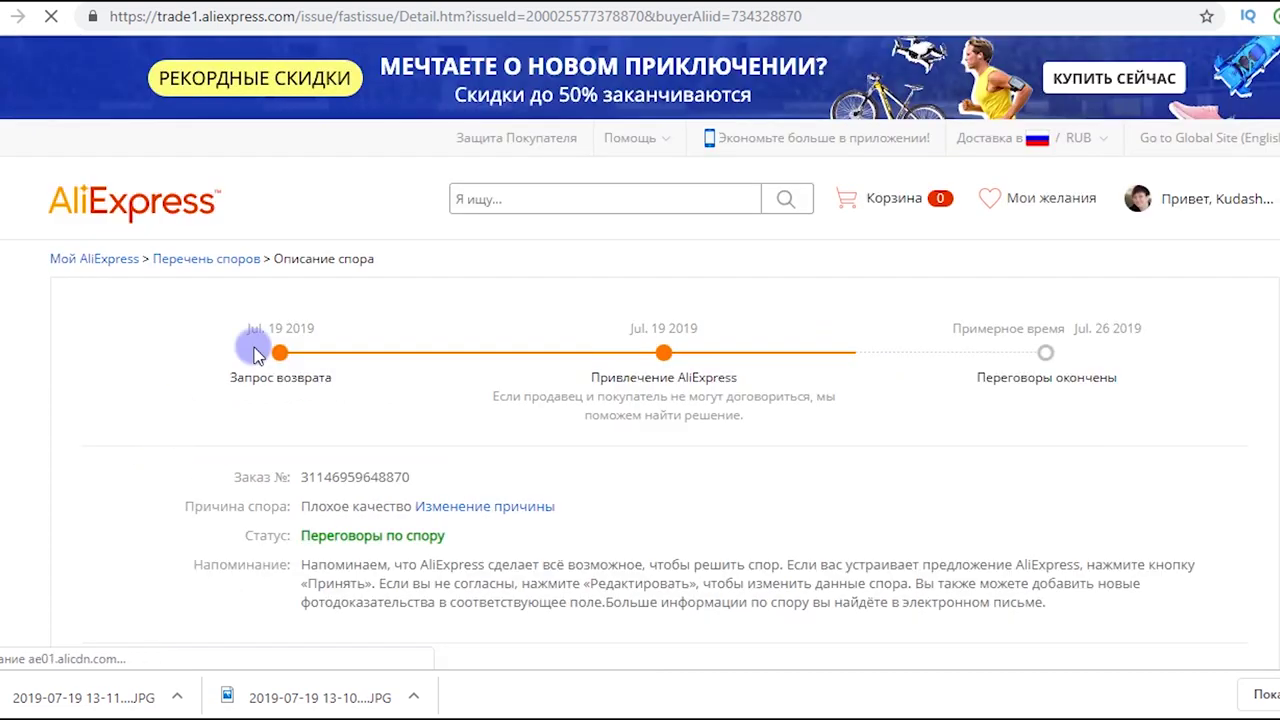
pyautogui.scroll(-5, 640, 352)
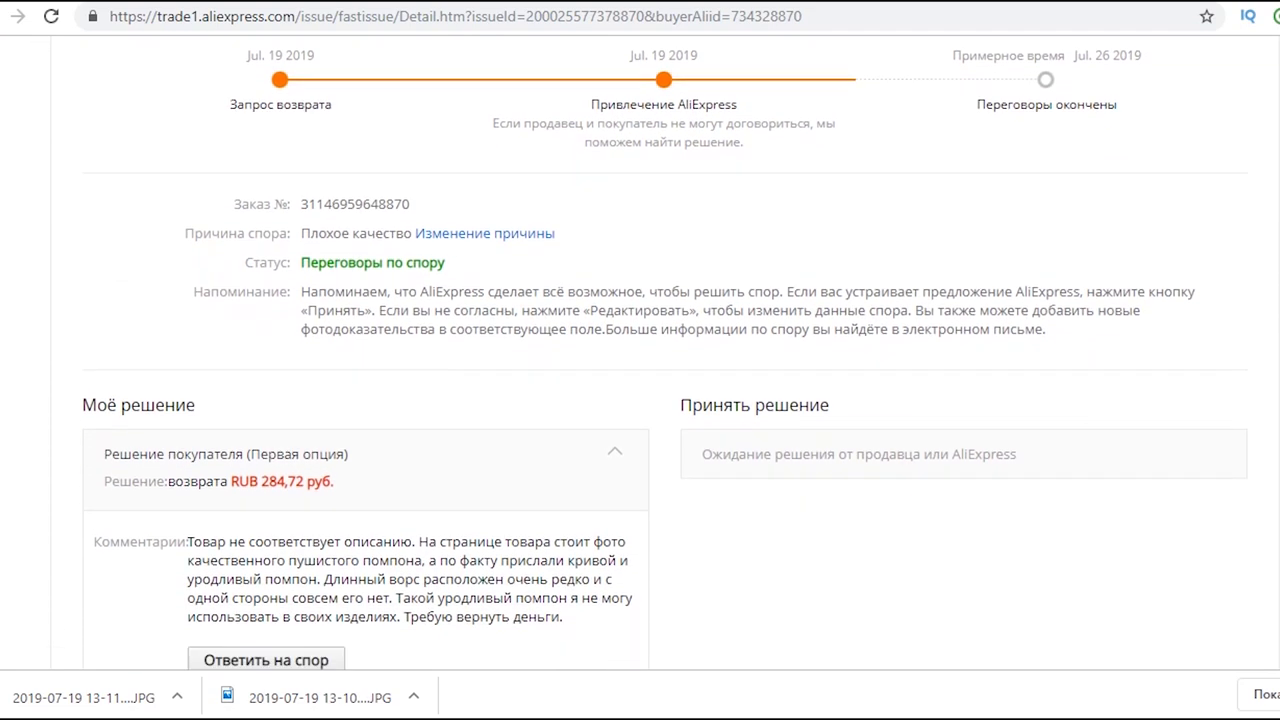
pyautogui.scroll(-4, 640, 352)
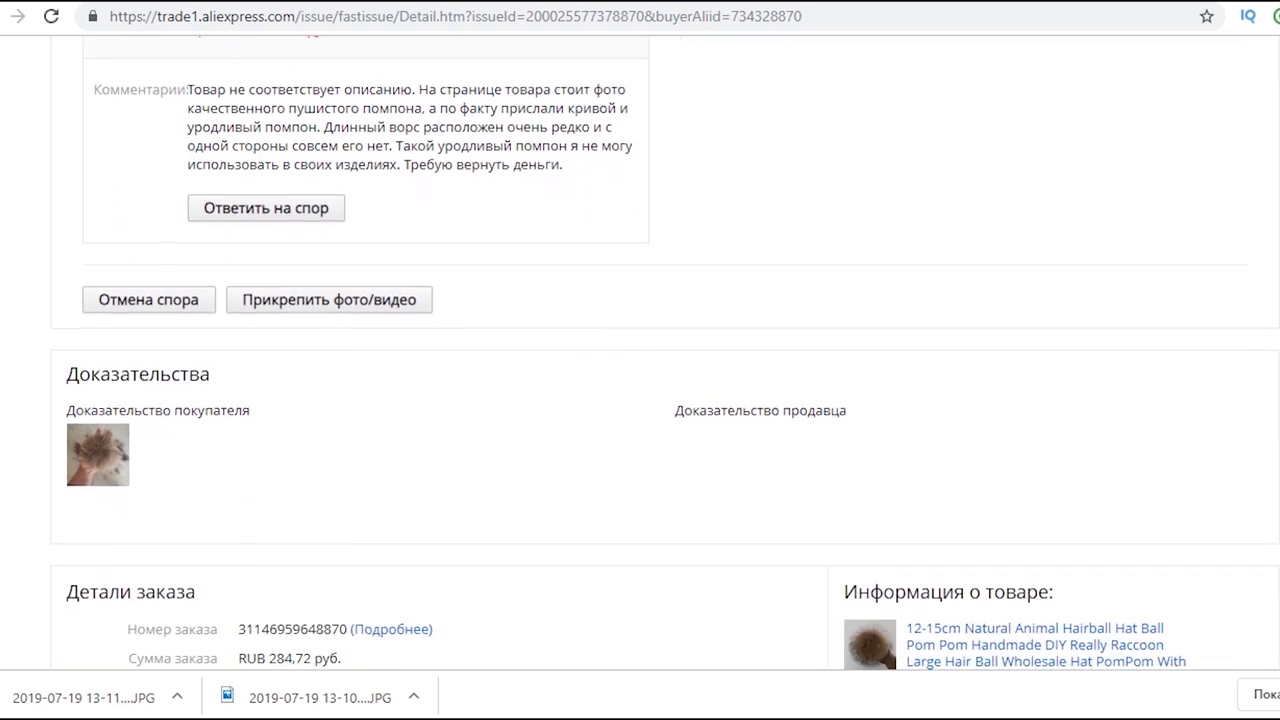
# Step: Examine the raccoon pompon dispute's order details and history, and check both pompon orders' dispute statuses in the order list
pyautogui.scroll(-6, 640, 352)
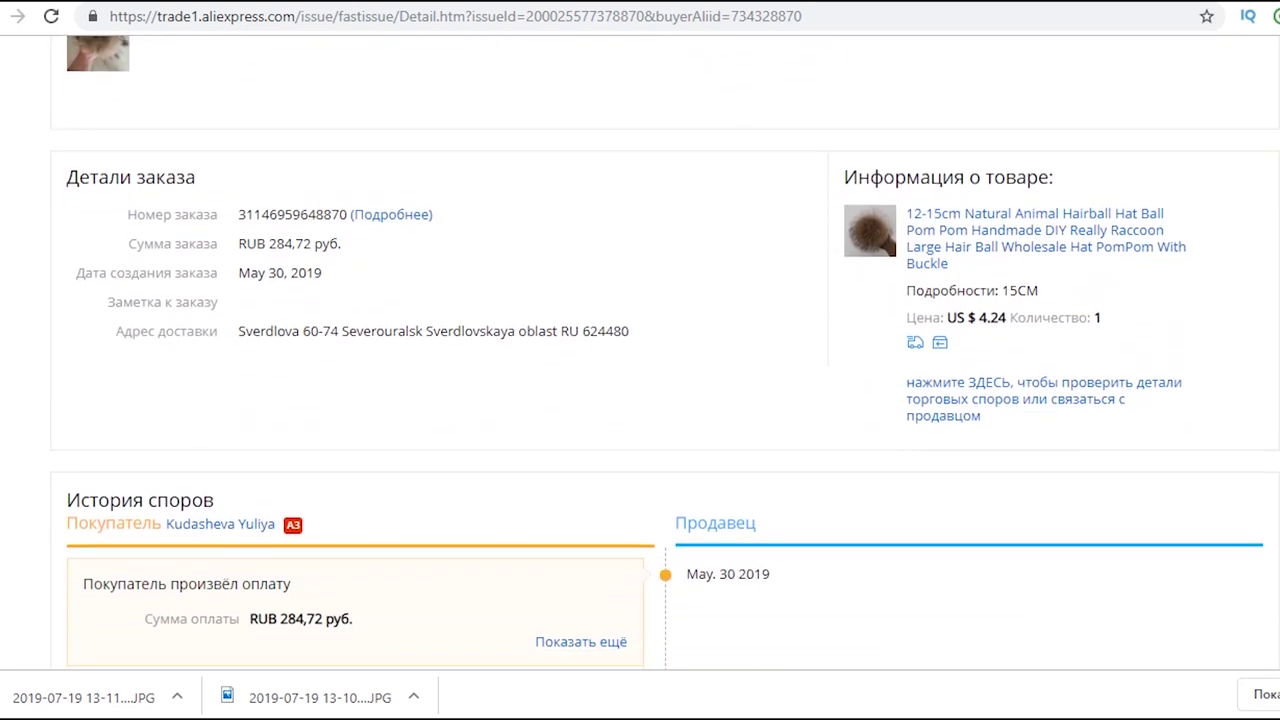
pyautogui.scroll(-4, 640, 352)
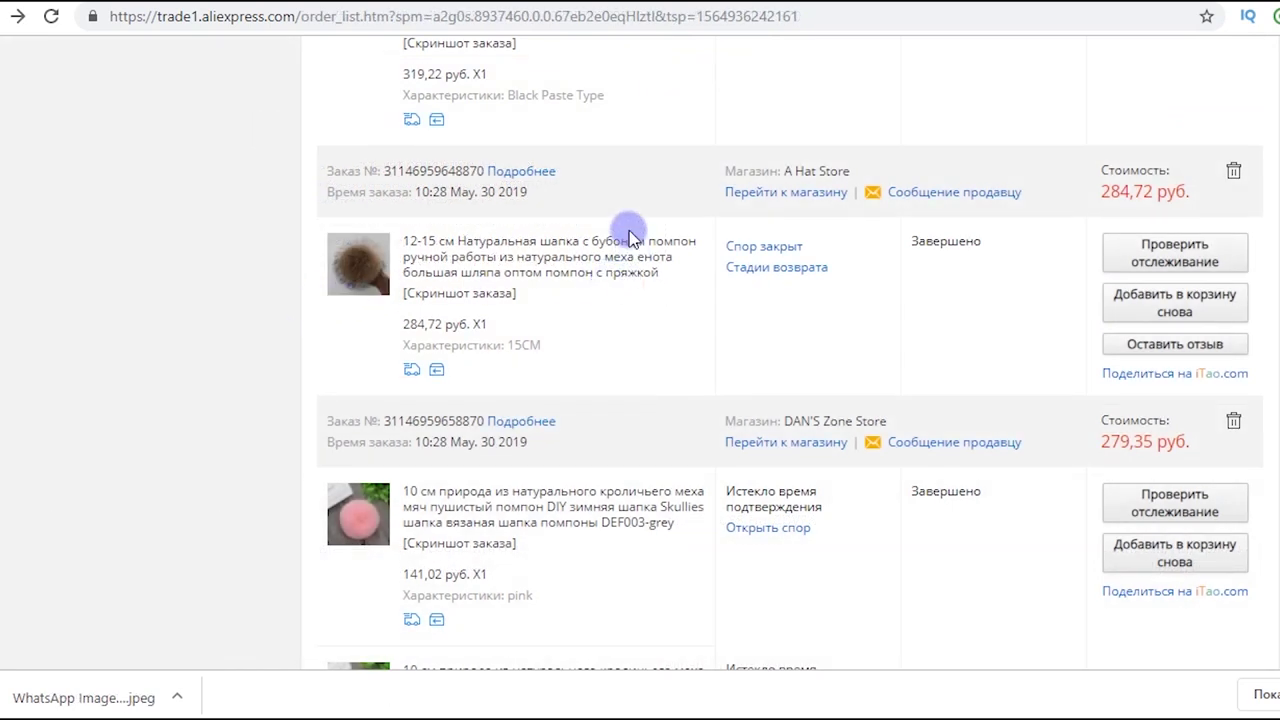
pyautogui.moveTo(791, 264)
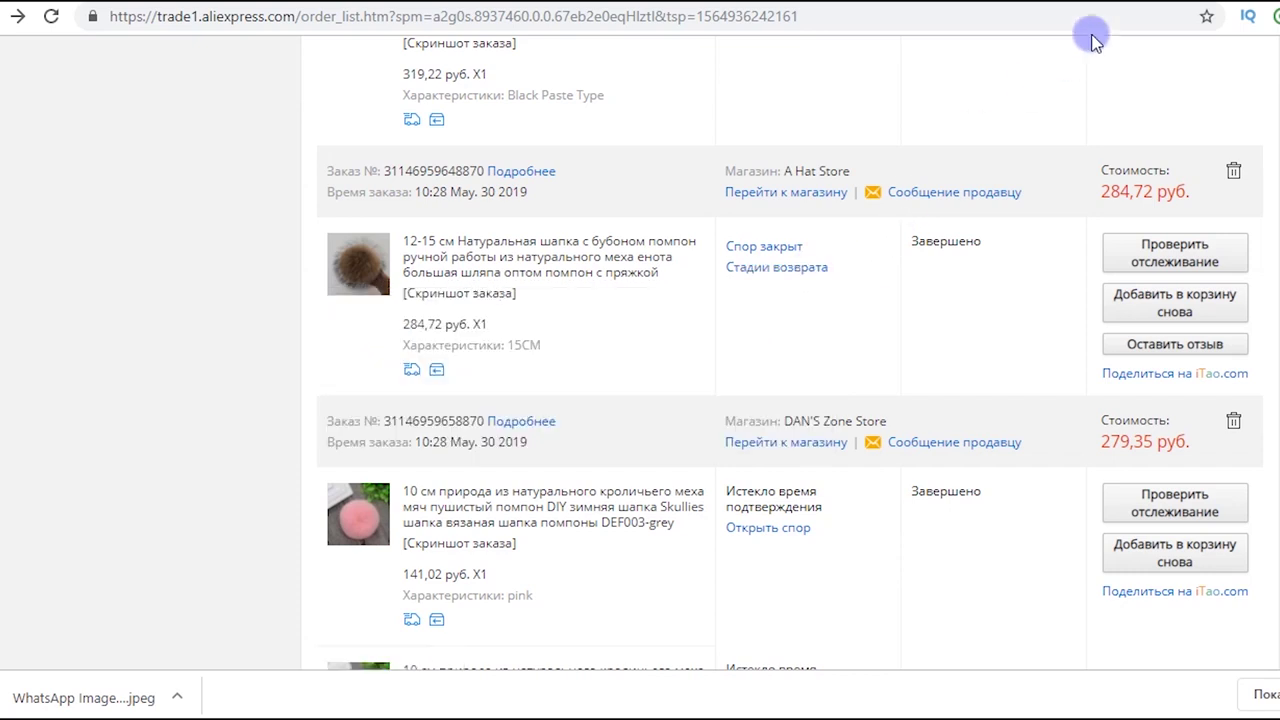
pyautogui.hotkey('alt', 'Right')
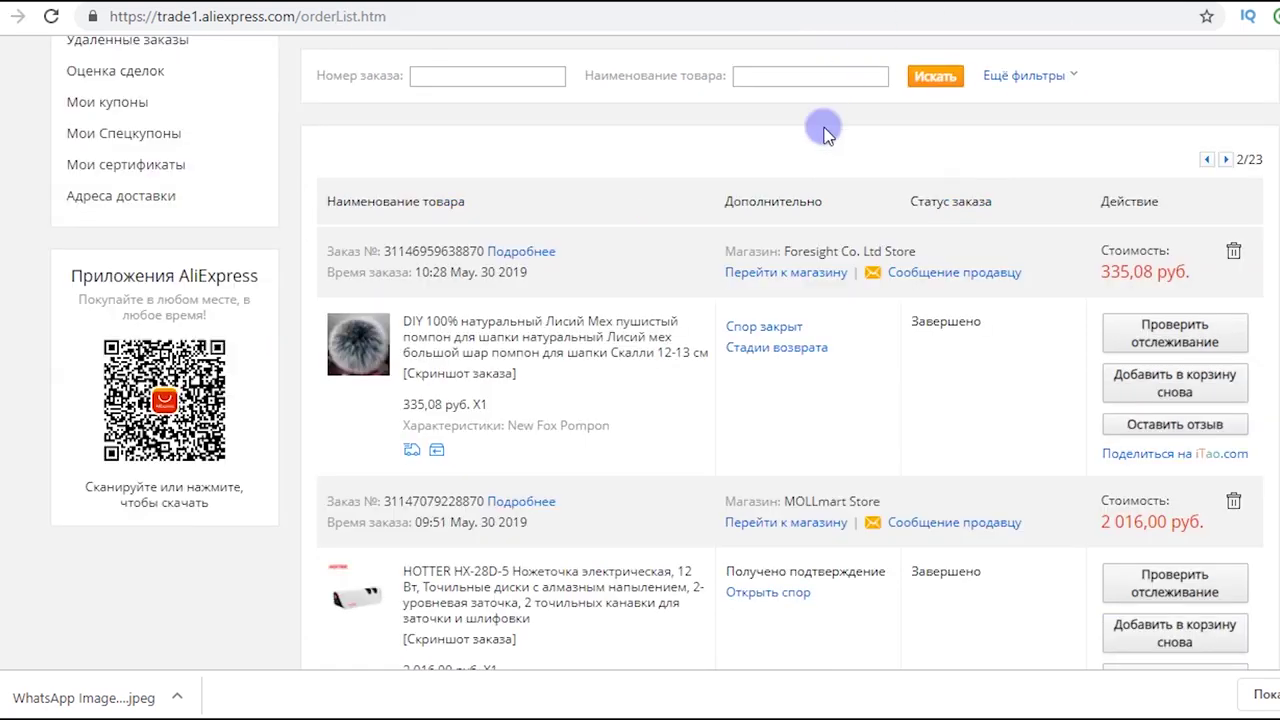
pyautogui.moveTo(789, 352)
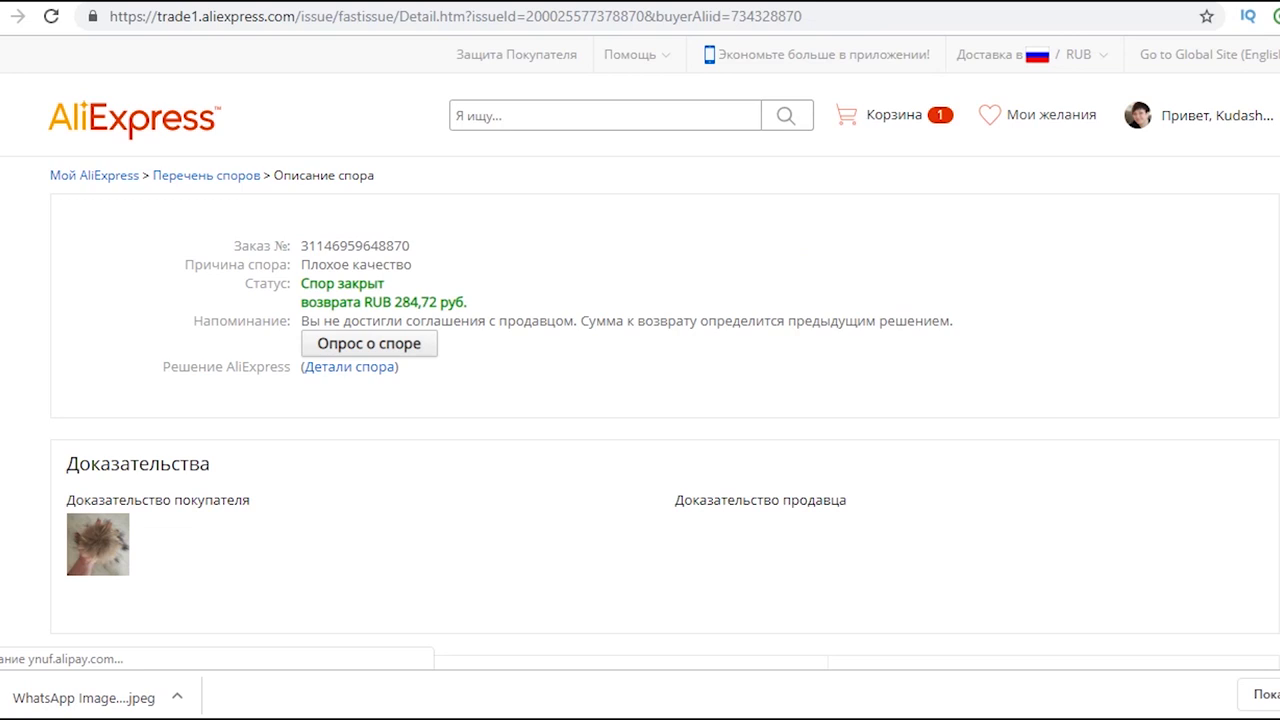
# Step: Review the raccoon pompon's dispute page, from its status and evidence through the dispute history to the AliExpress decision
pyautogui.scroll(-8, 640, 360)
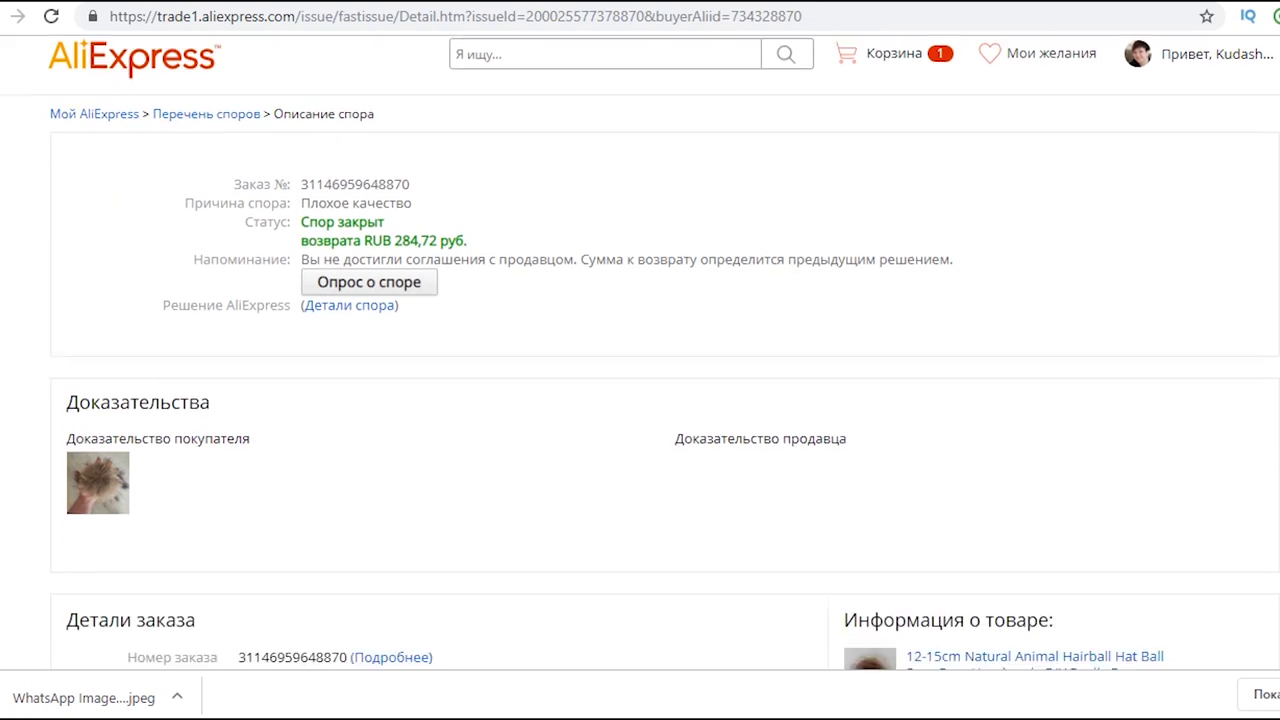
pyautogui.scroll(-1, 640, 360)
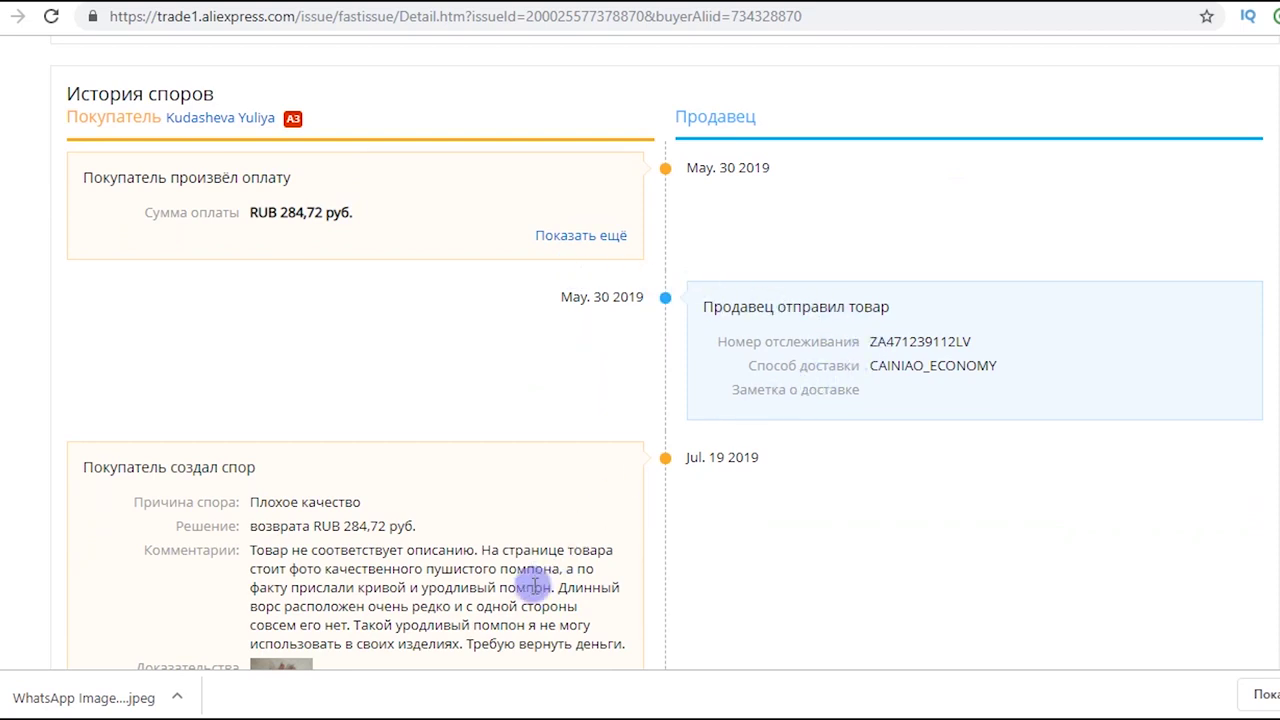
pyautogui.scroll(-2, 535, 585)
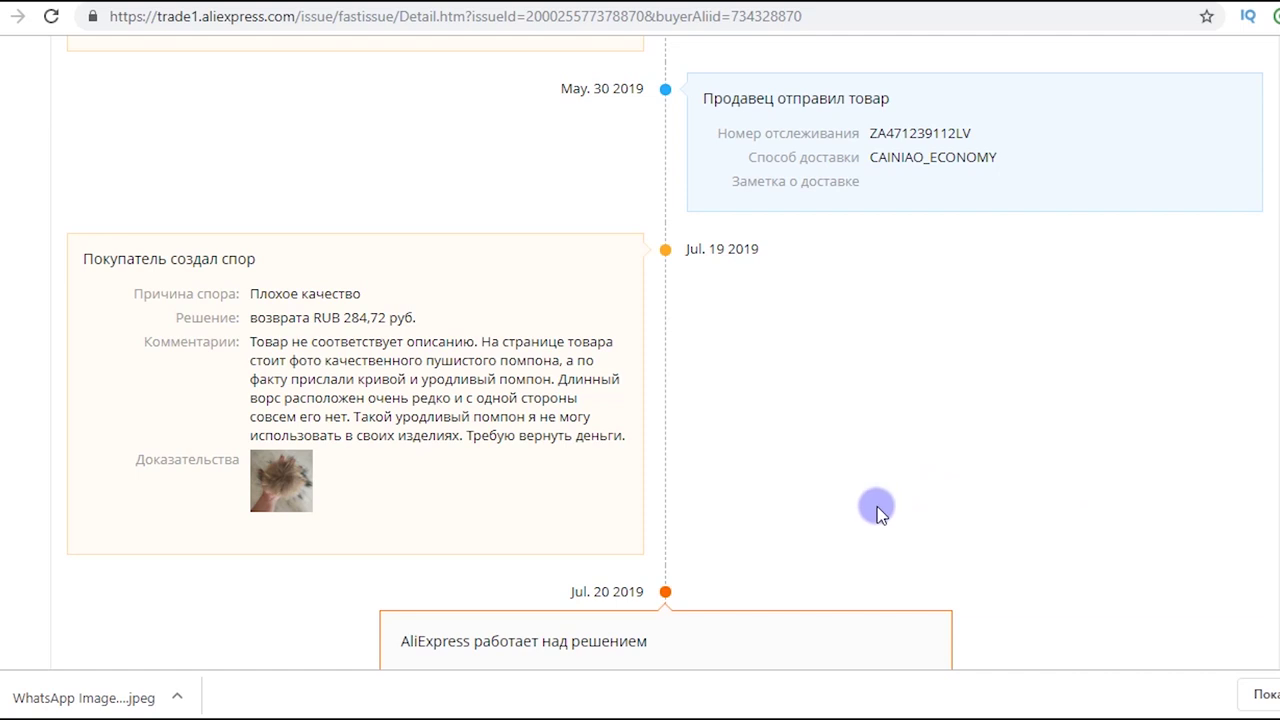
pyautogui.scroll(-2, 878, 512)
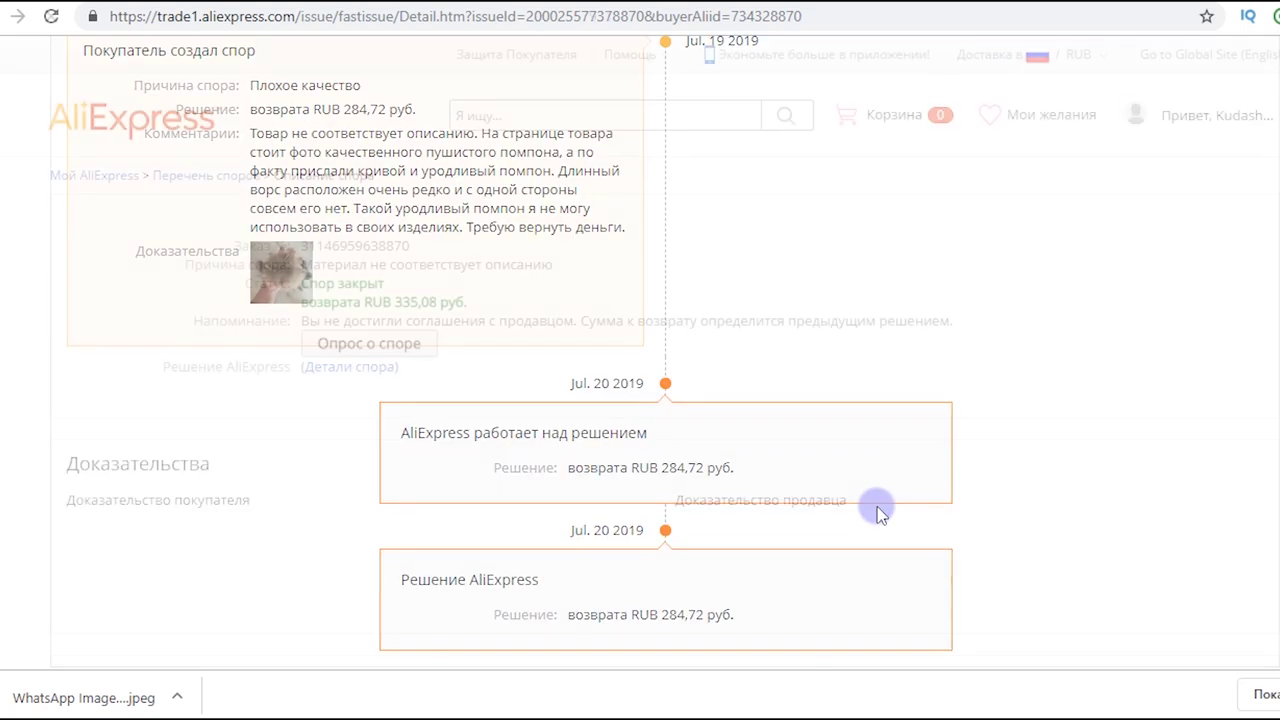
# Step: Review the fox pompon's dispute page, including the evidence, order details, dispute history and AliExpress decision
pyautogui.scroll(-3, 640, 353)
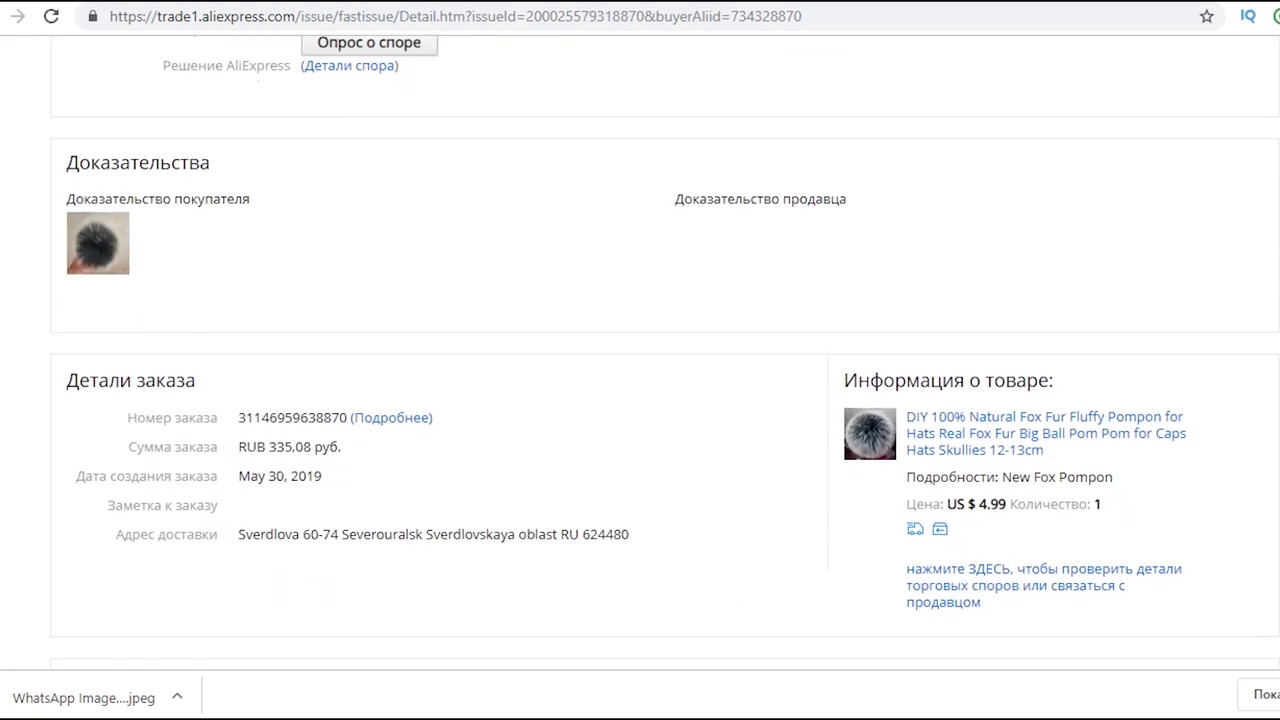
pyautogui.scroll(-7, 640, 353)
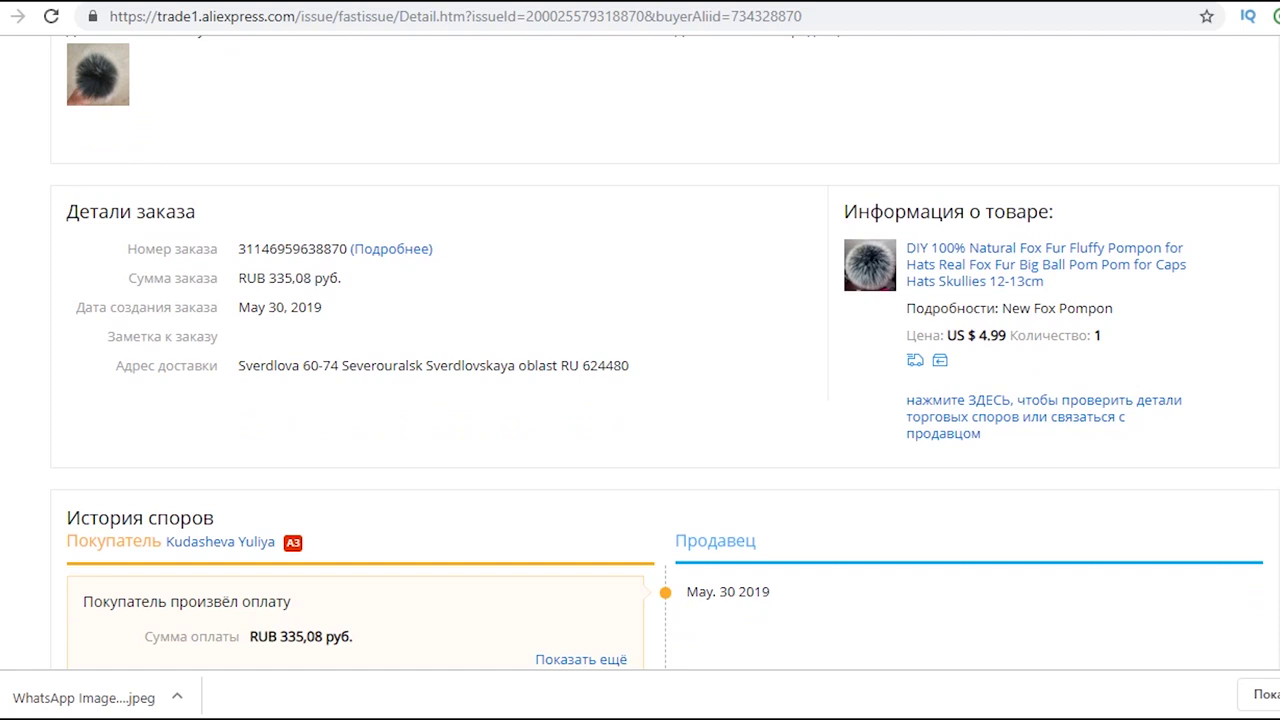
pyautogui.scroll(-4, 640, 353)
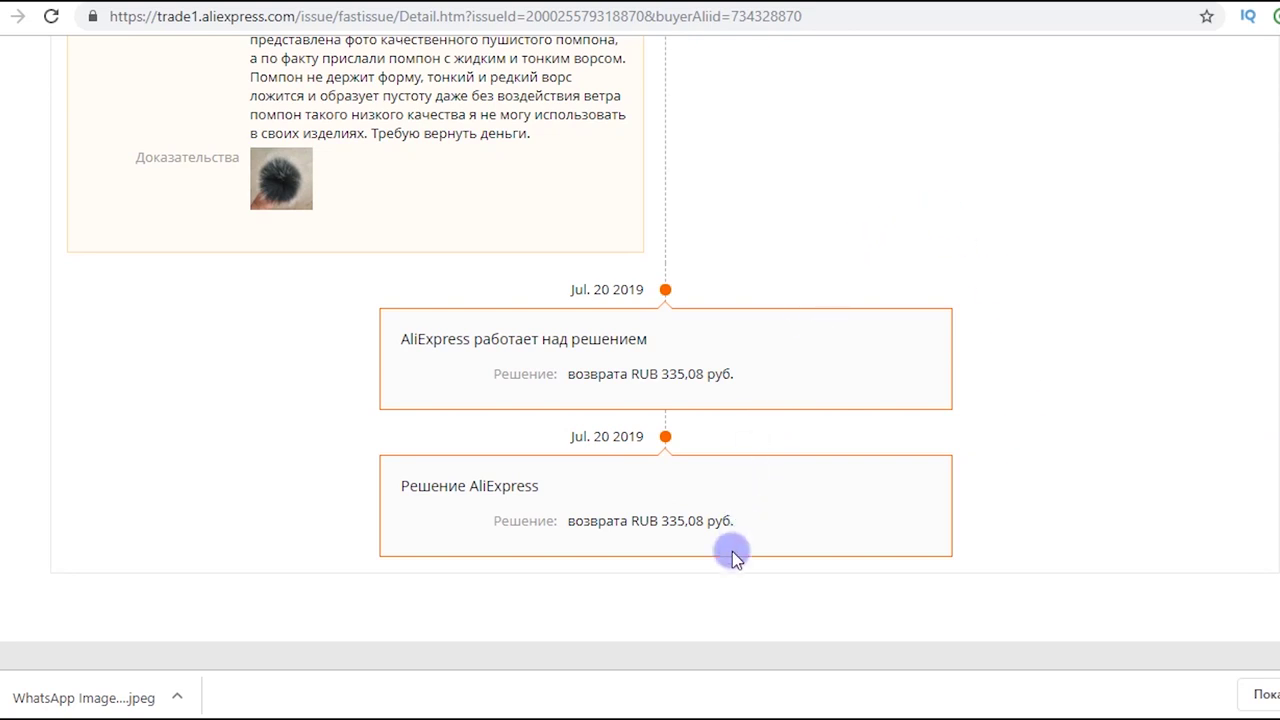
# Step: Return to the AliExpress home page and open the Хобби и рукоделие category under Для дома и сада
pyautogui.hotkey('alt', 'Left')
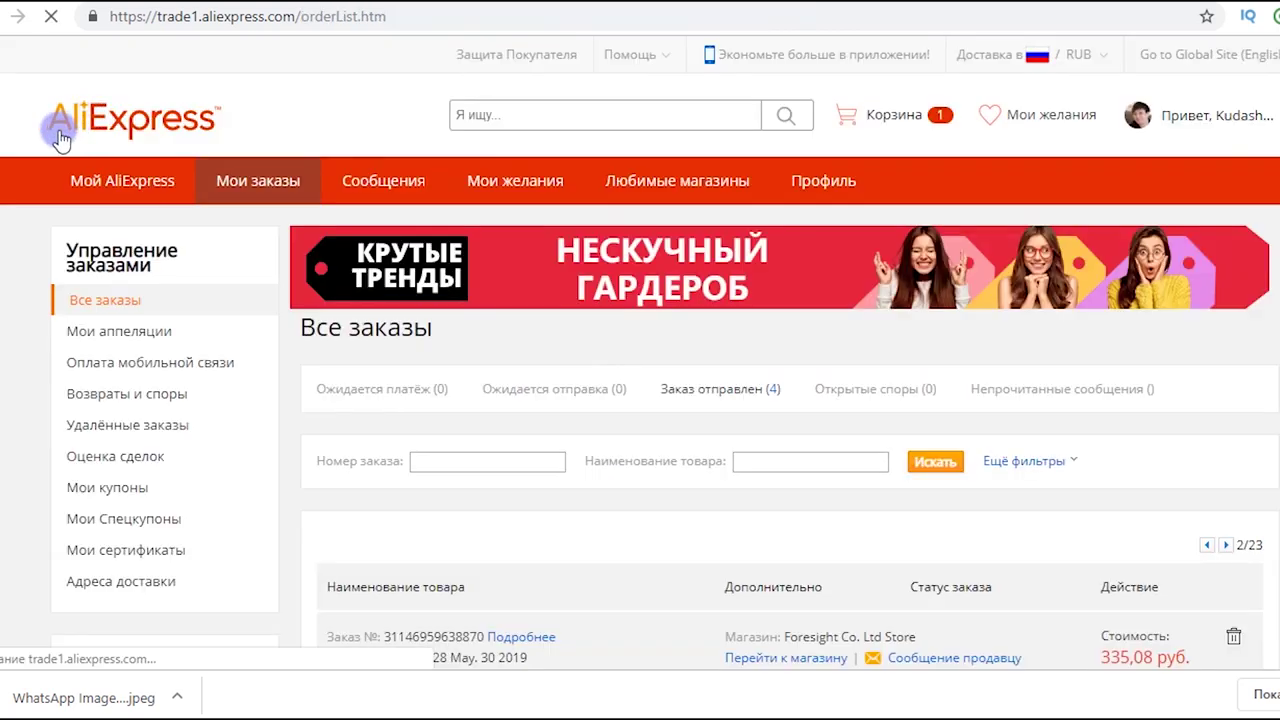
pyautogui.hotkey('alt', 'Left')
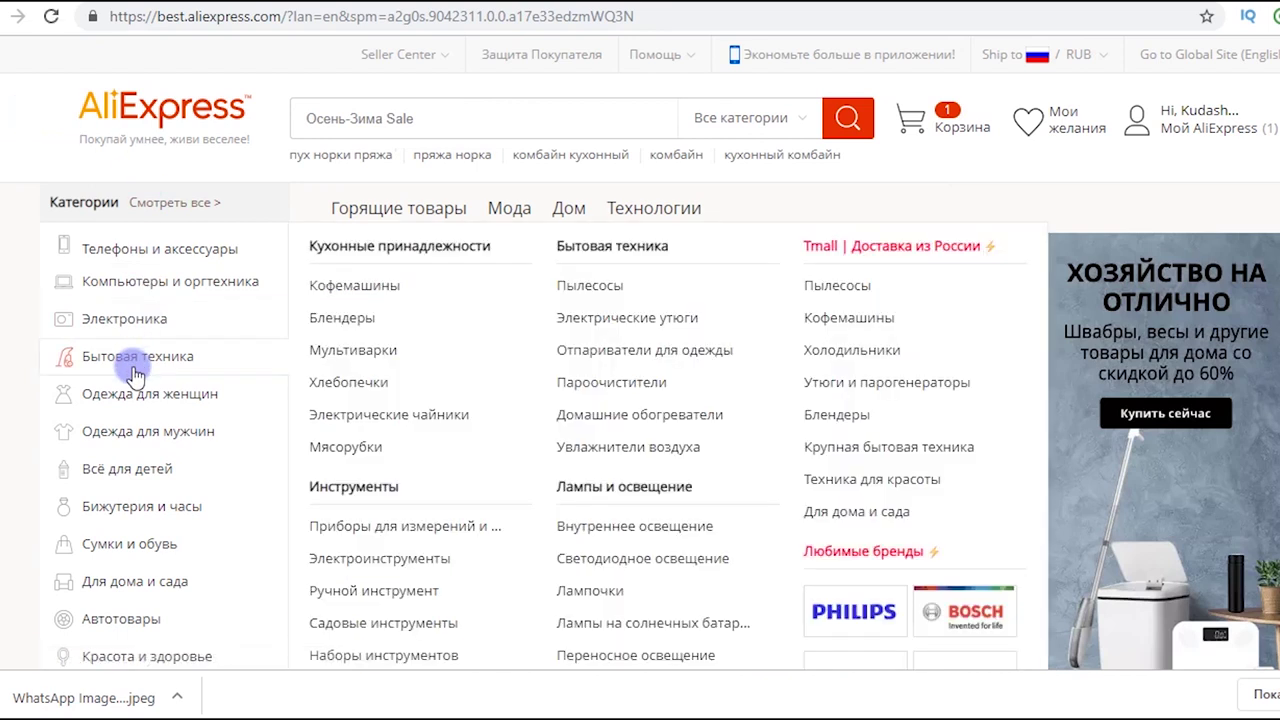
pyautogui.moveTo(128, 486)
pyautogui.moveTo(128, 549)
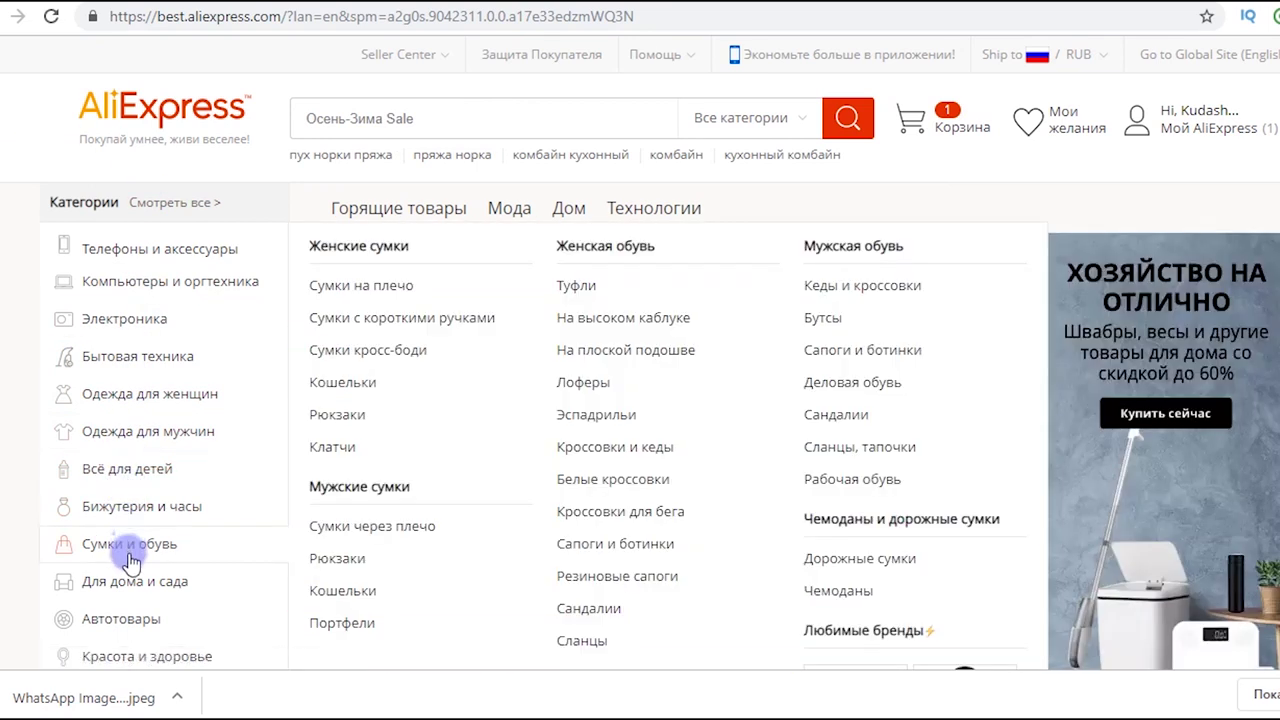
pyautogui.moveTo(136, 585)
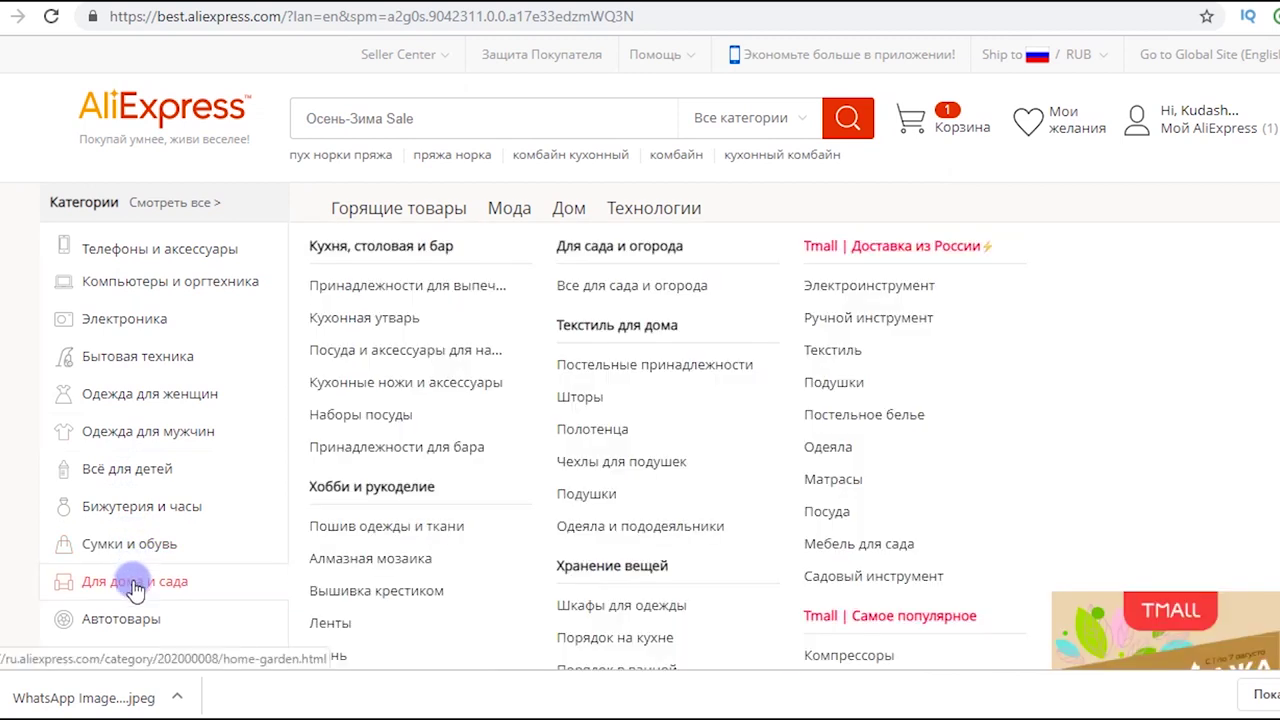
pyautogui.click(415, 490)
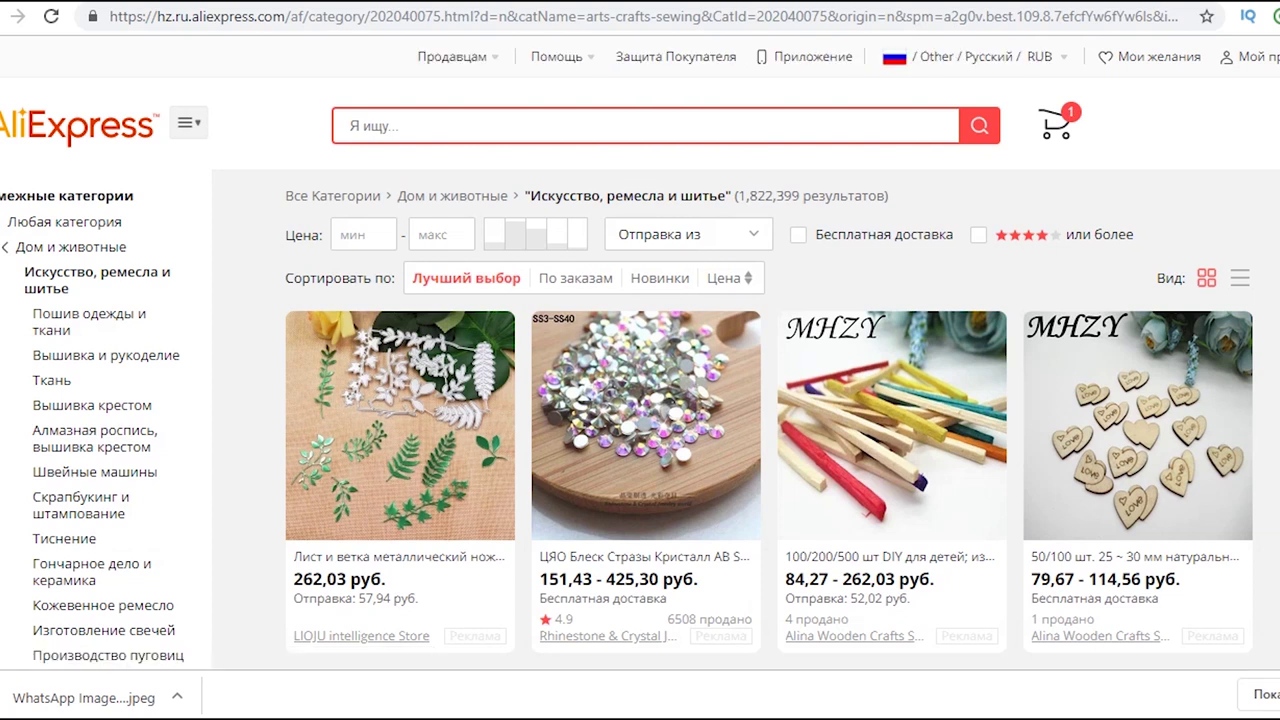
# Step: Browse the product listings in the Искусство, ремесла и шитье category, looking over craft supplies, lace and fabrics
pyautogui.scroll(-3, 640, 353)
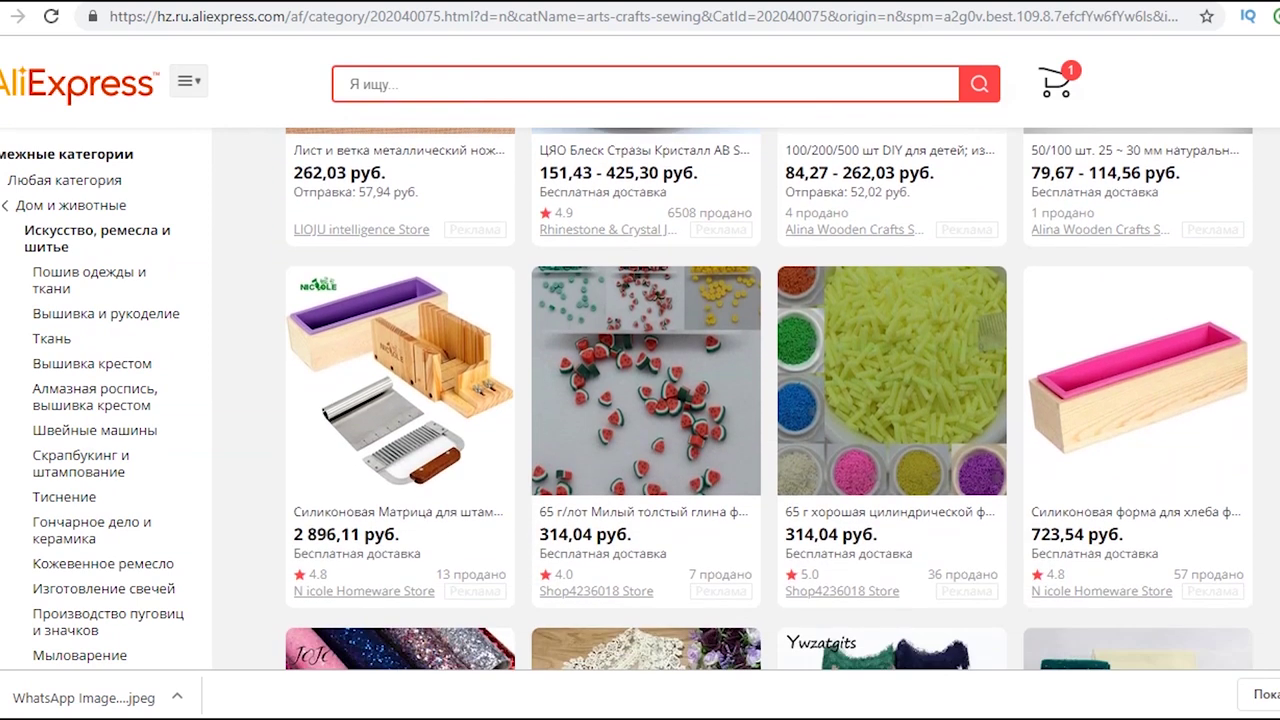
pyautogui.scroll(-5, 768, 400)
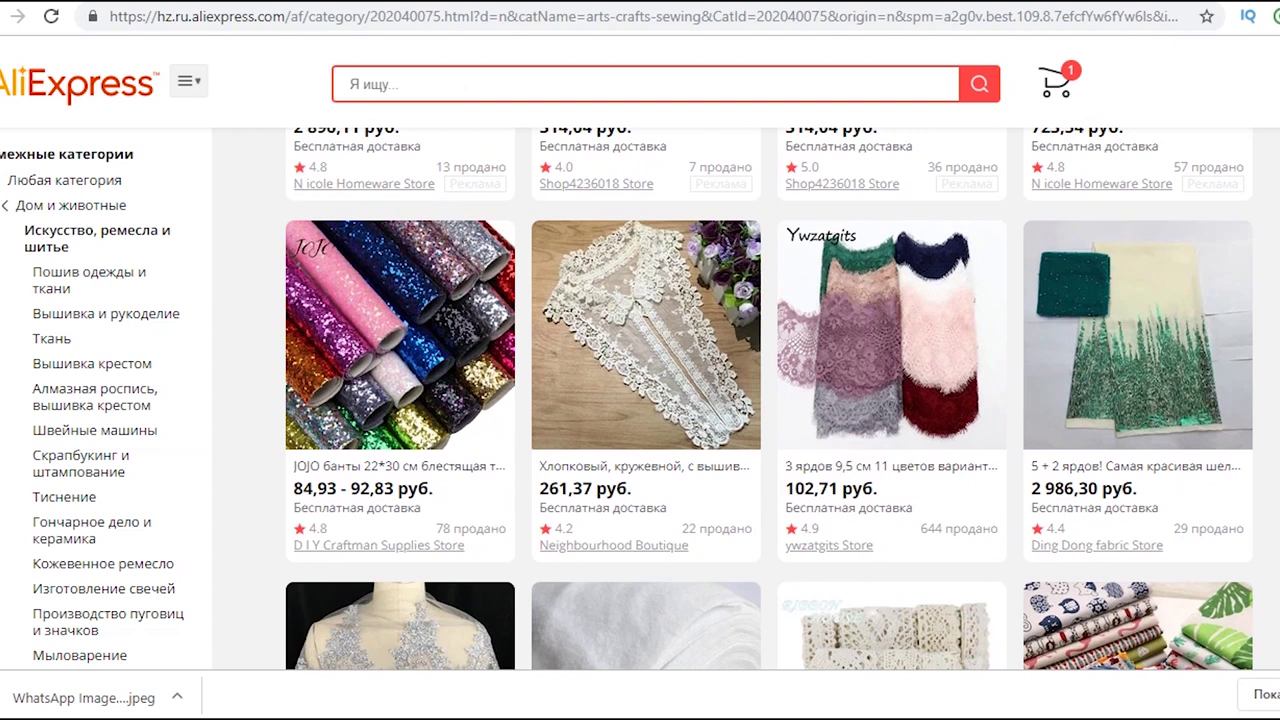
pyautogui.scroll(-3, 769, 398)
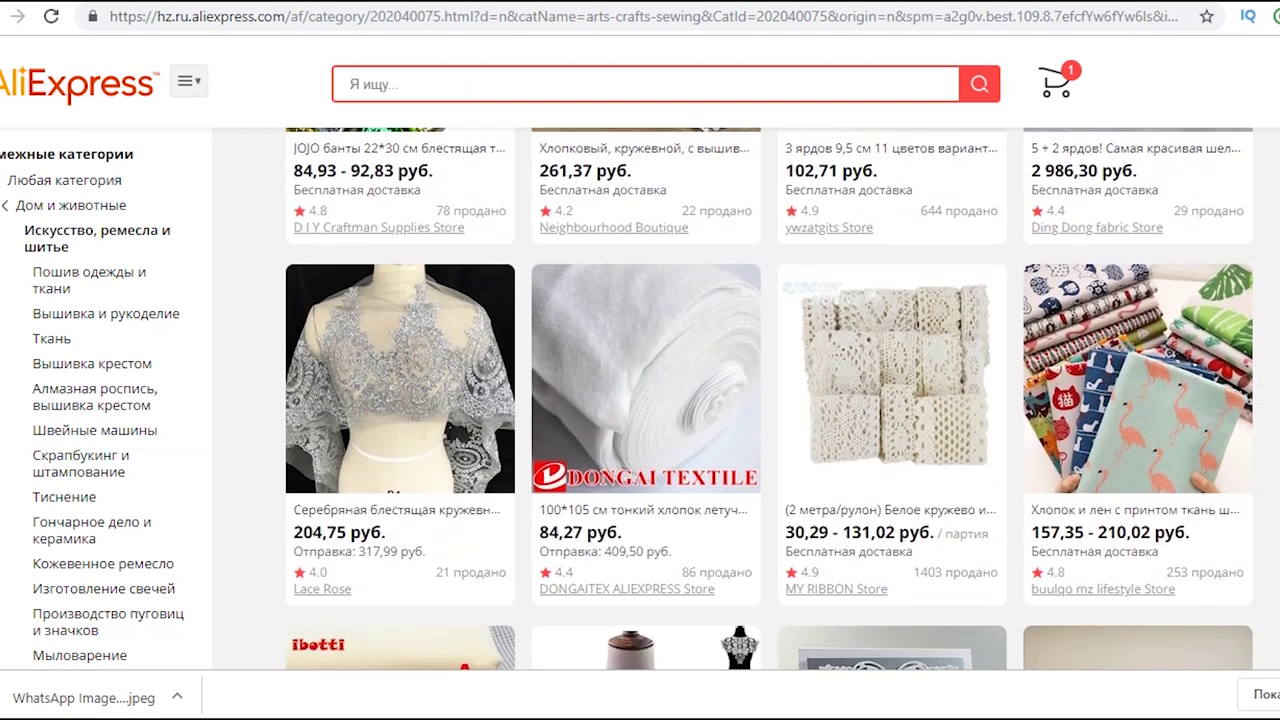
pyautogui.scroll(-3, 768, 400)
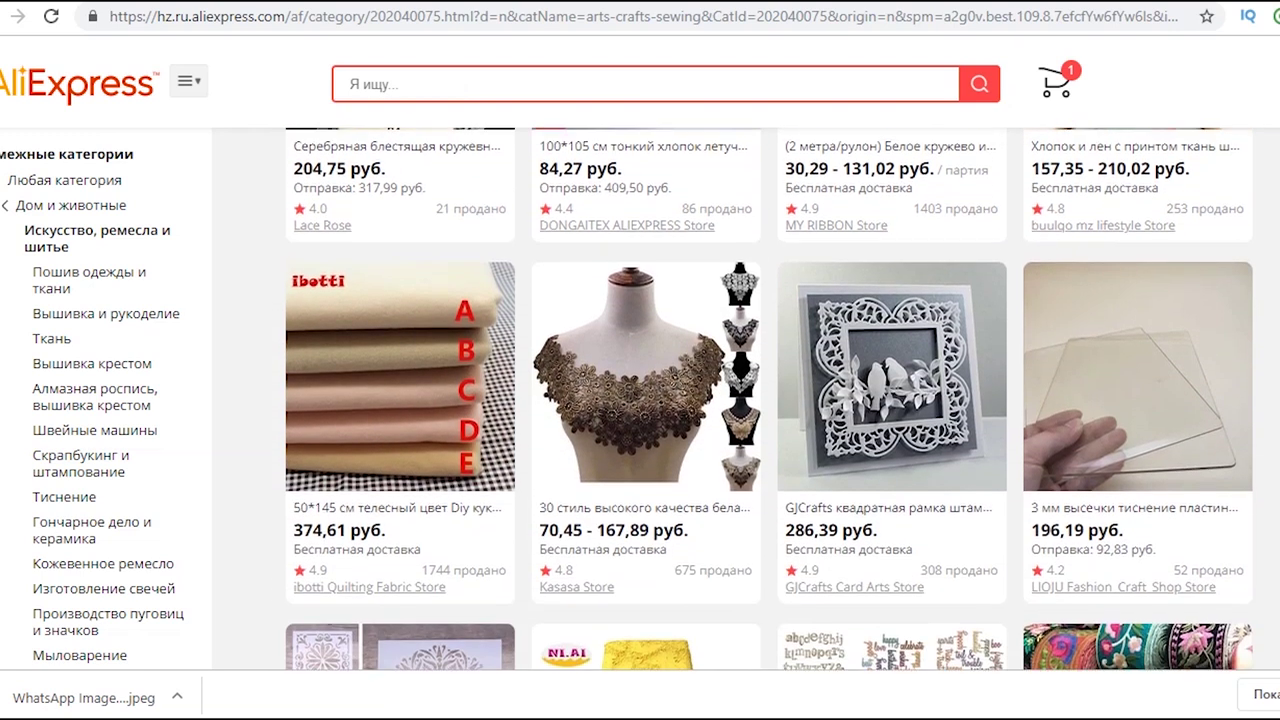
pyautogui.scroll(-3, 768, 400)
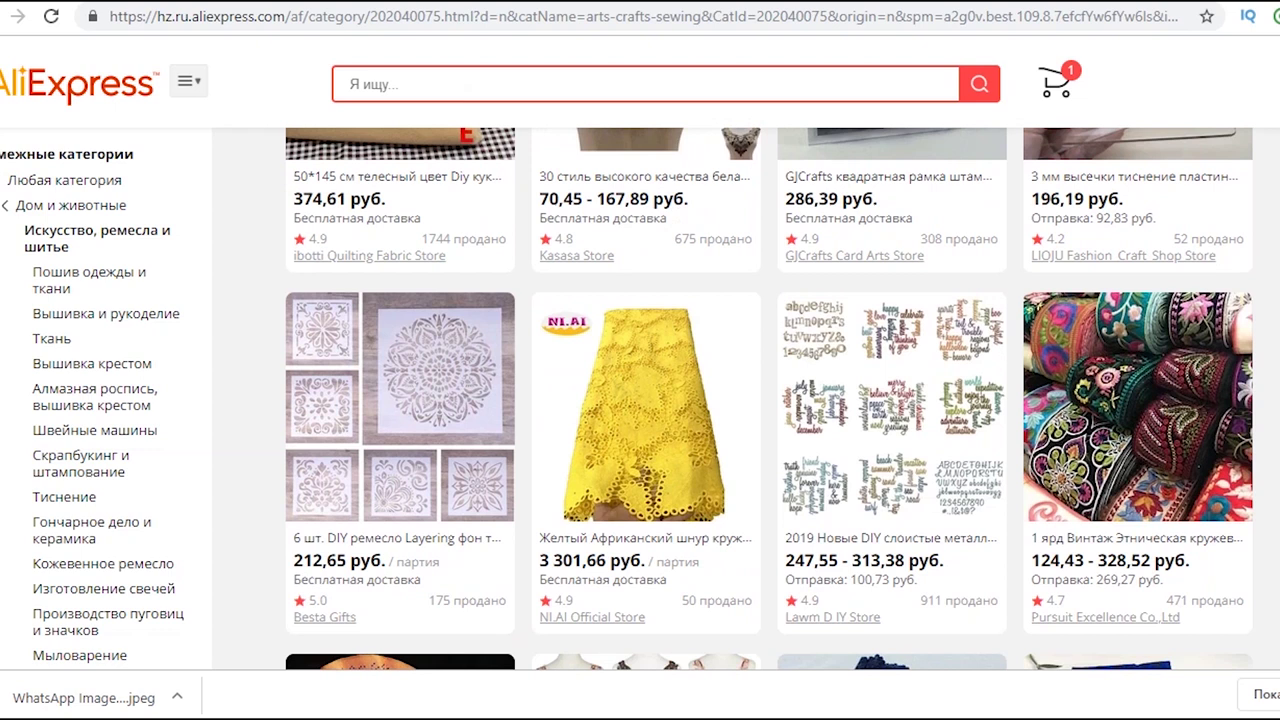
pyautogui.scroll(-3, 768, 400)
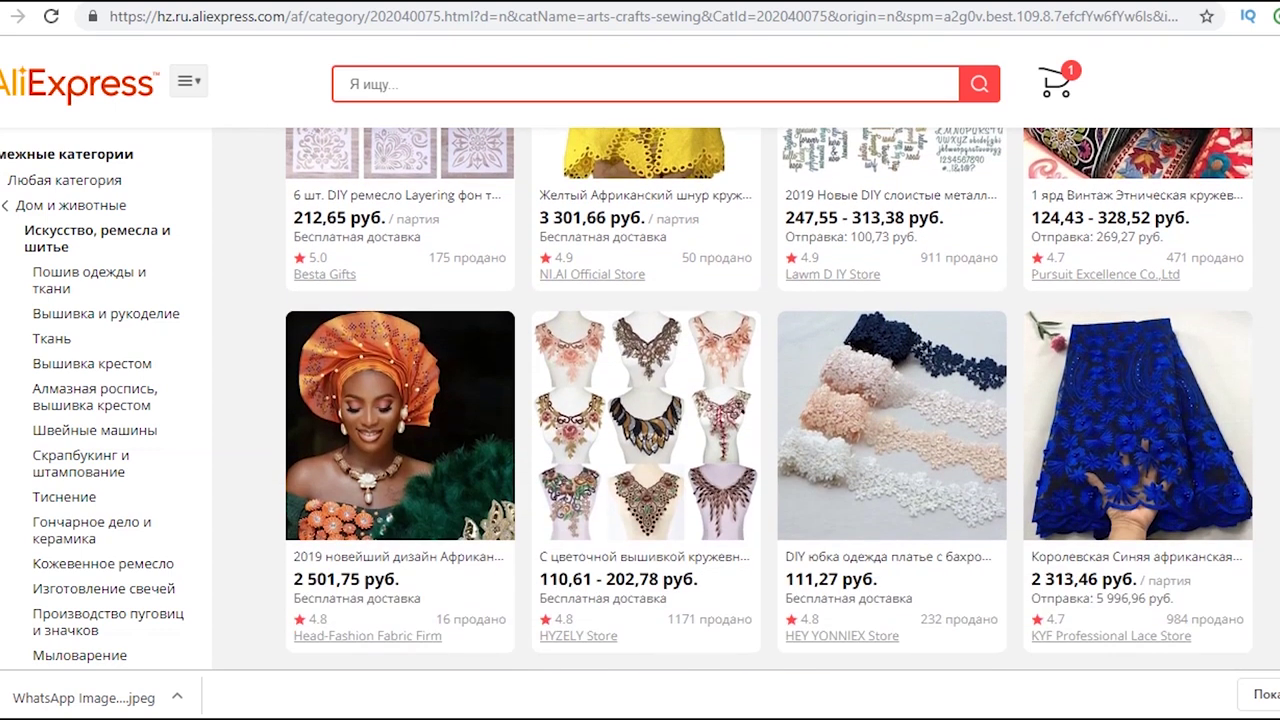
pyautogui.scroll(-1, 768, 400)
pyautogui.scroll(-4, 768, 400)
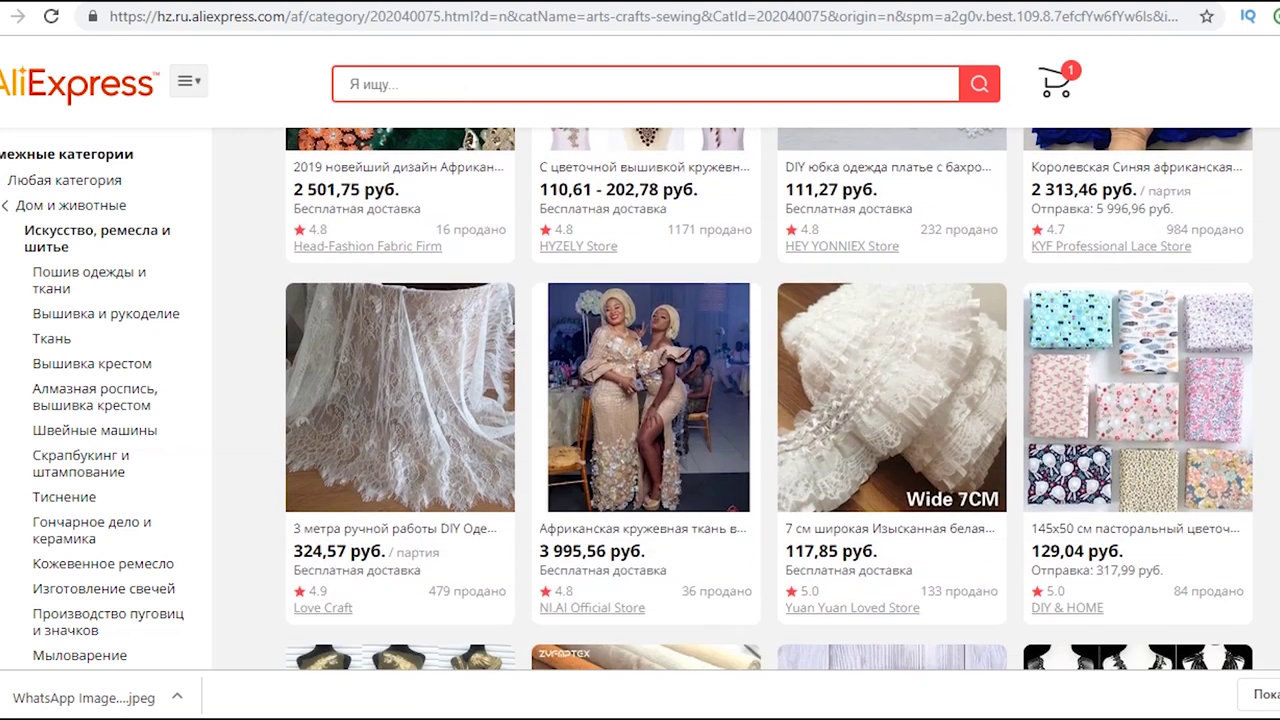
pyautogui.scroll(-3, 768, 400)
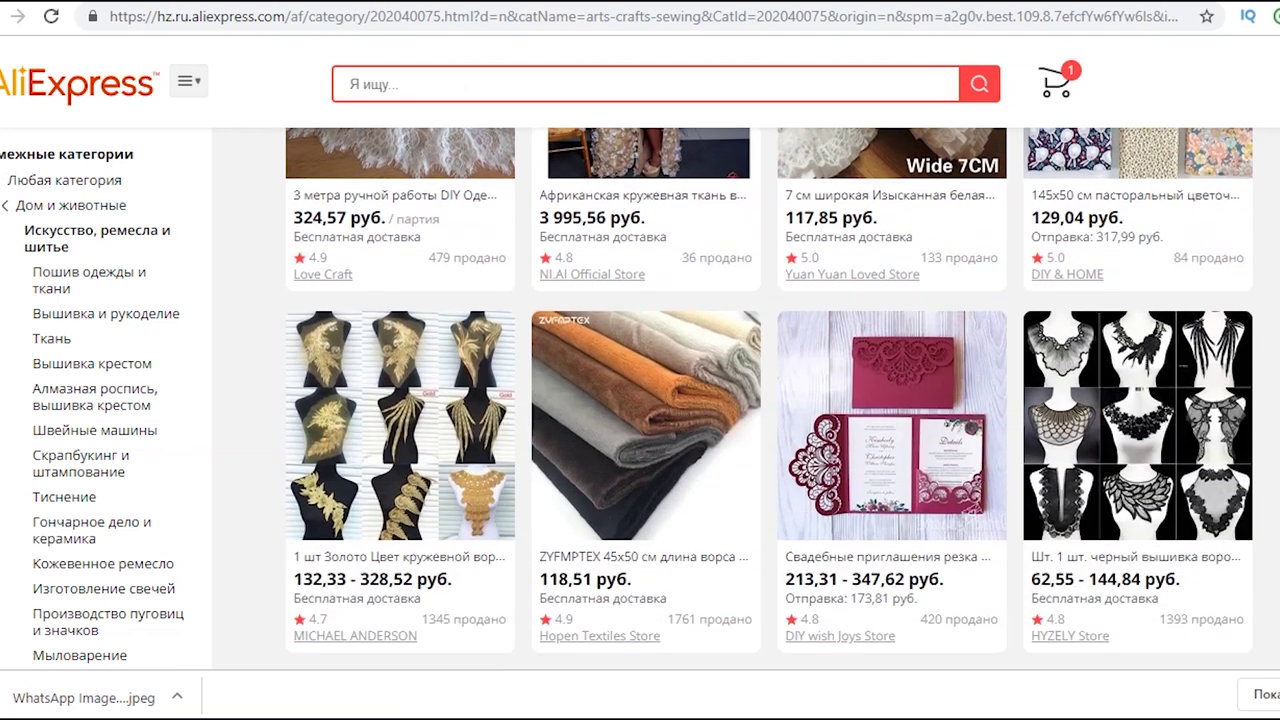
pyautogui.scroll(-3, 768, 400)
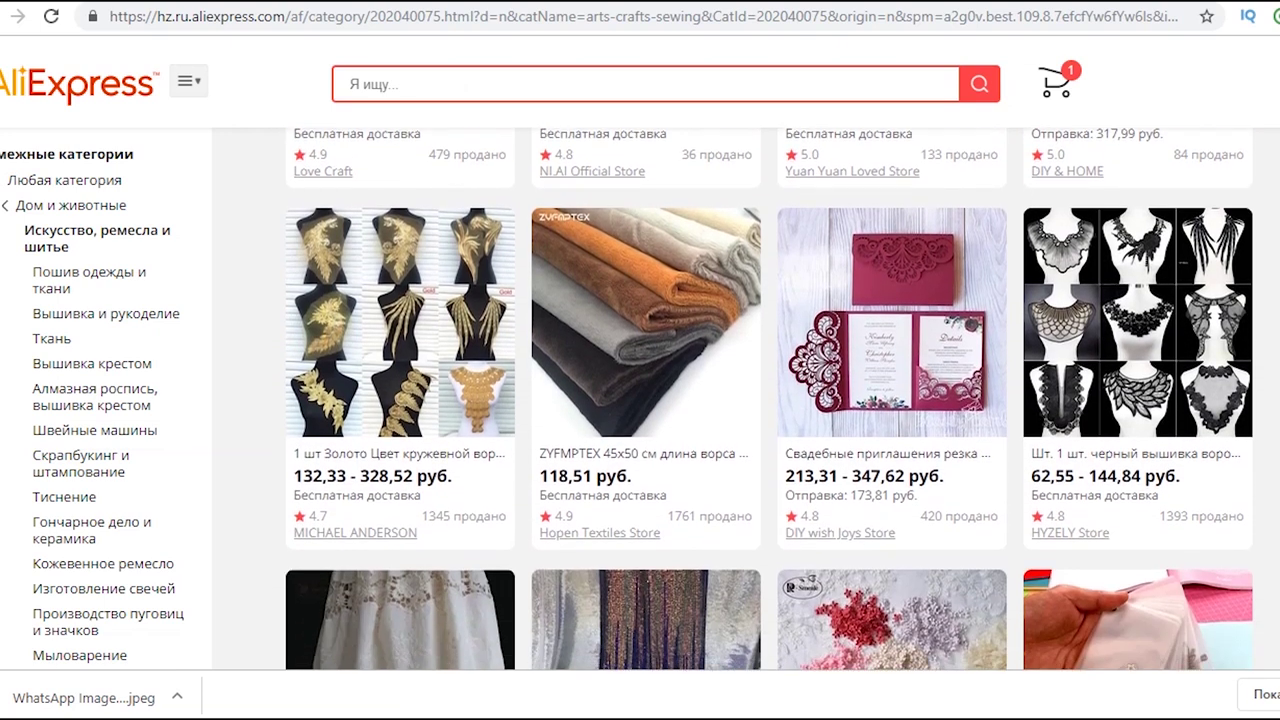